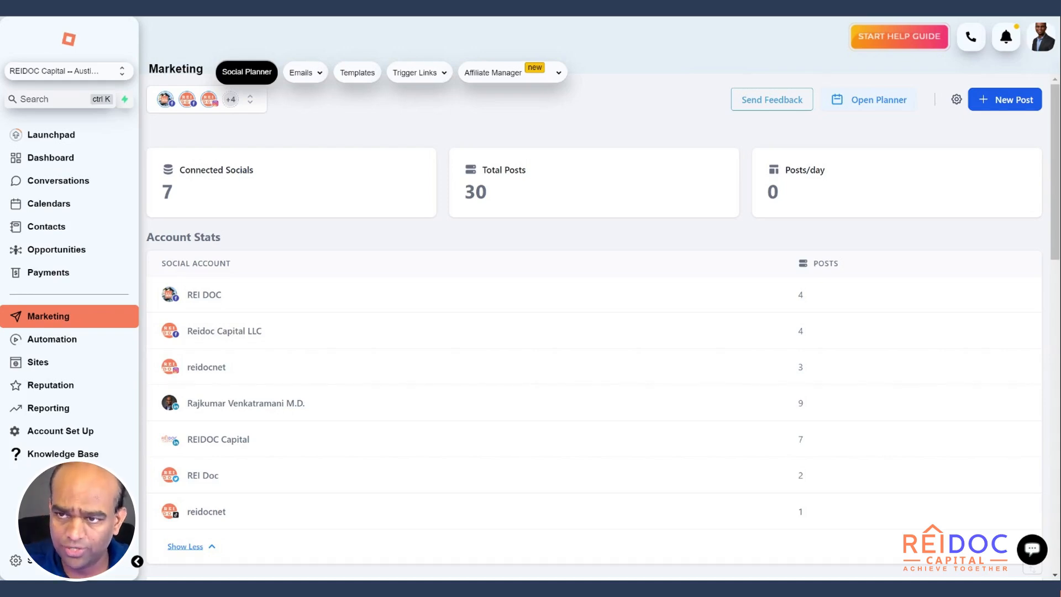
Step: Create a new social post and choose the Non video account group as its destination
click(993, 109)
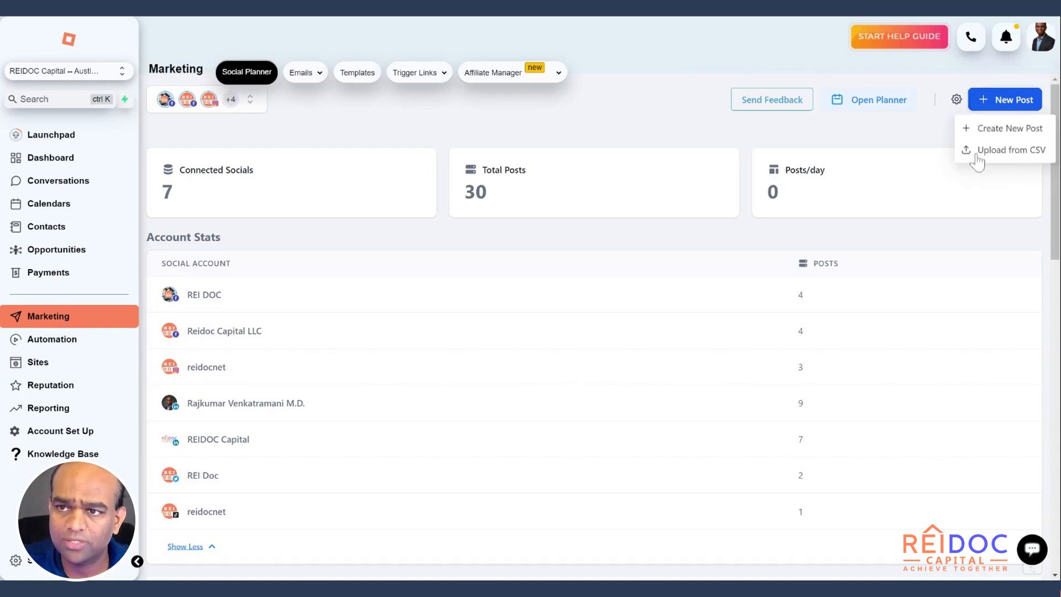
click(1021, 138)
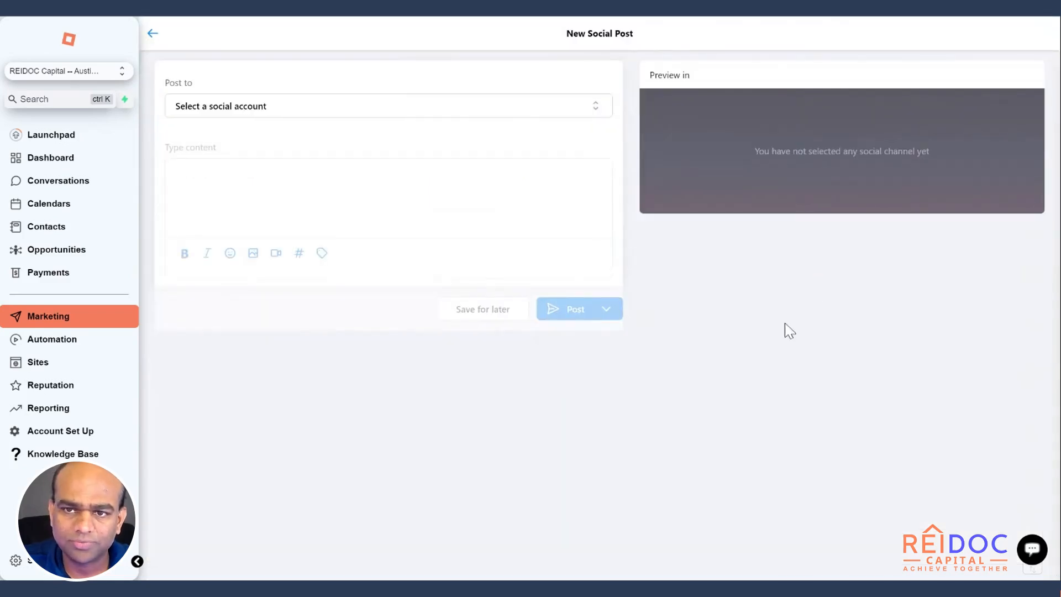
click(594, 119)
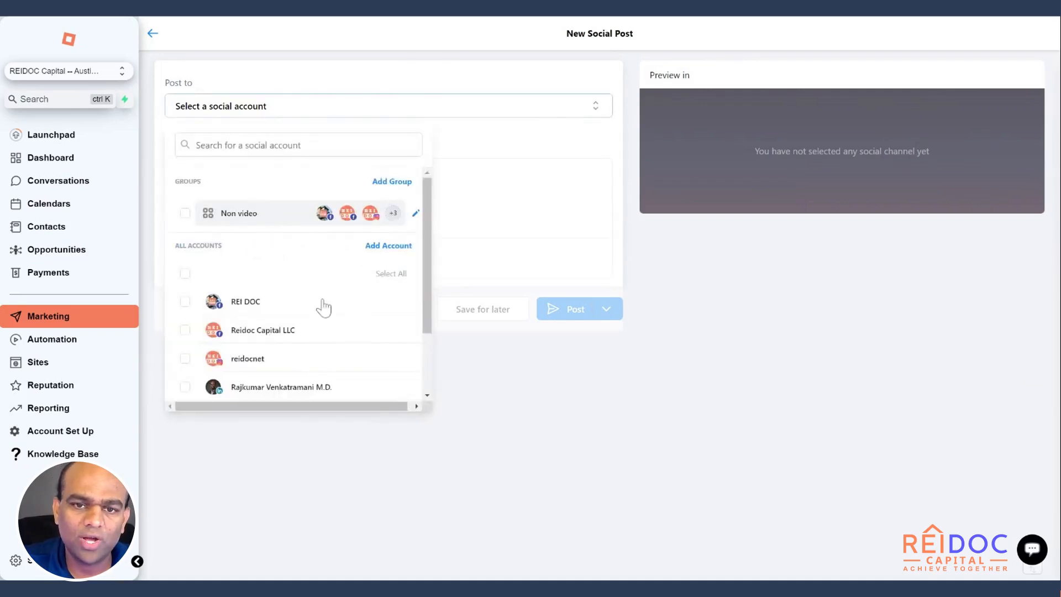
scroll(430, 287, down, 3)
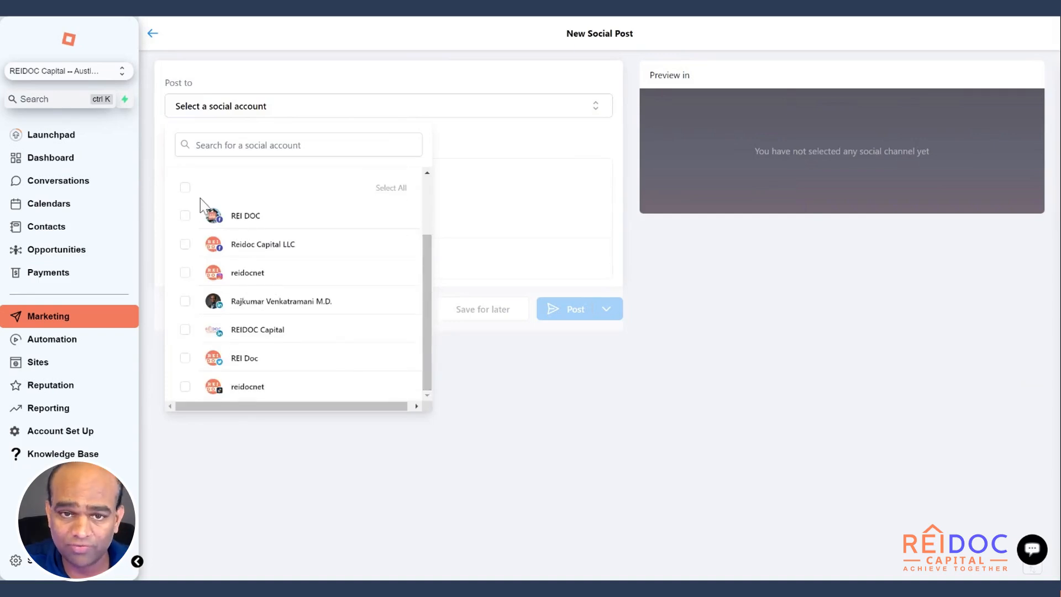
click(184, 187)
click(185, 188)
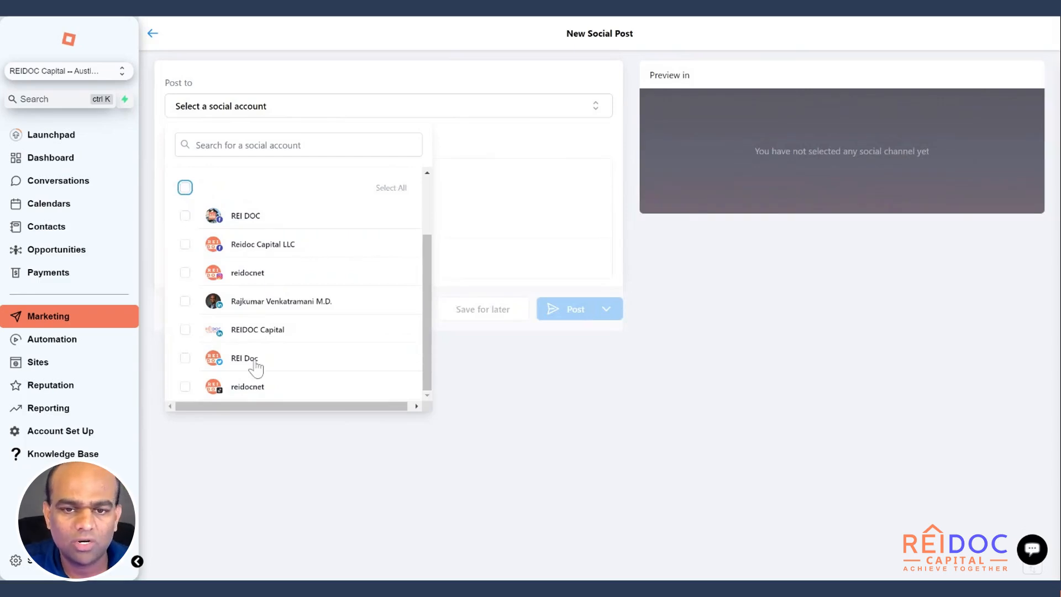
click(427, 308)
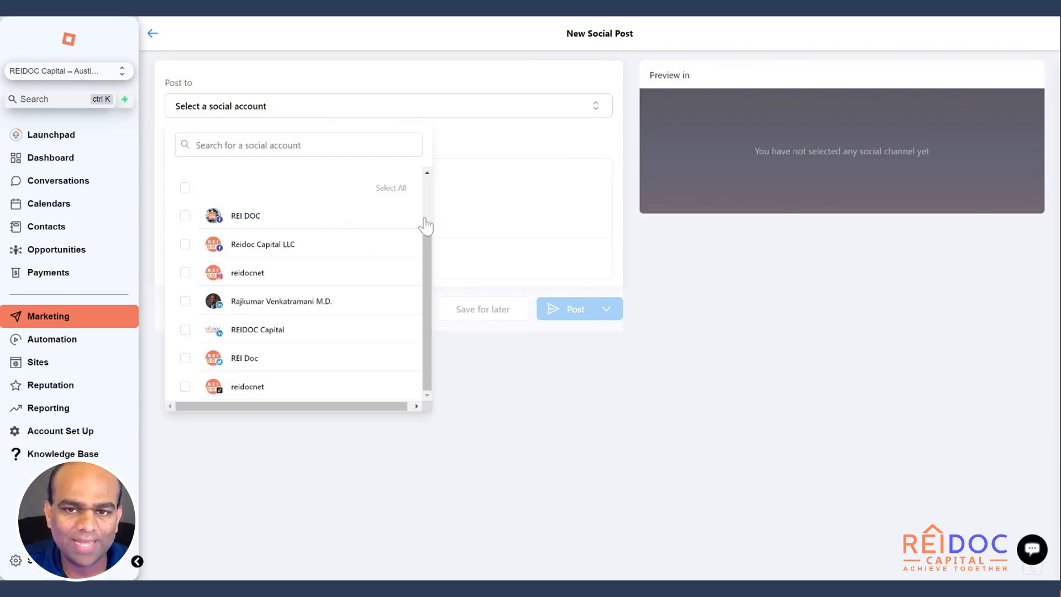
drag(432, 253, 432, 194)
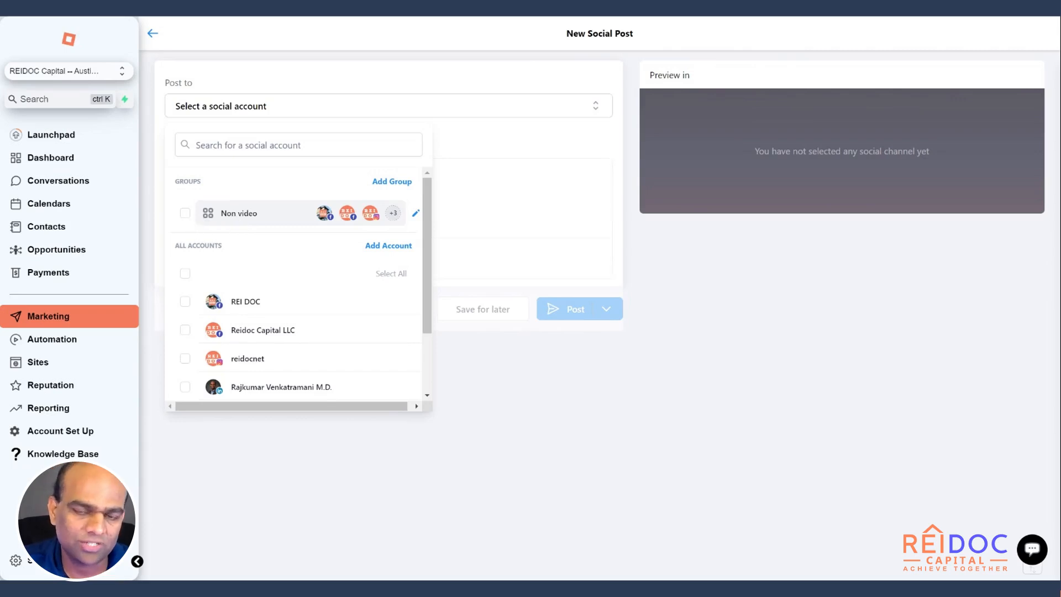
click(185, 213)
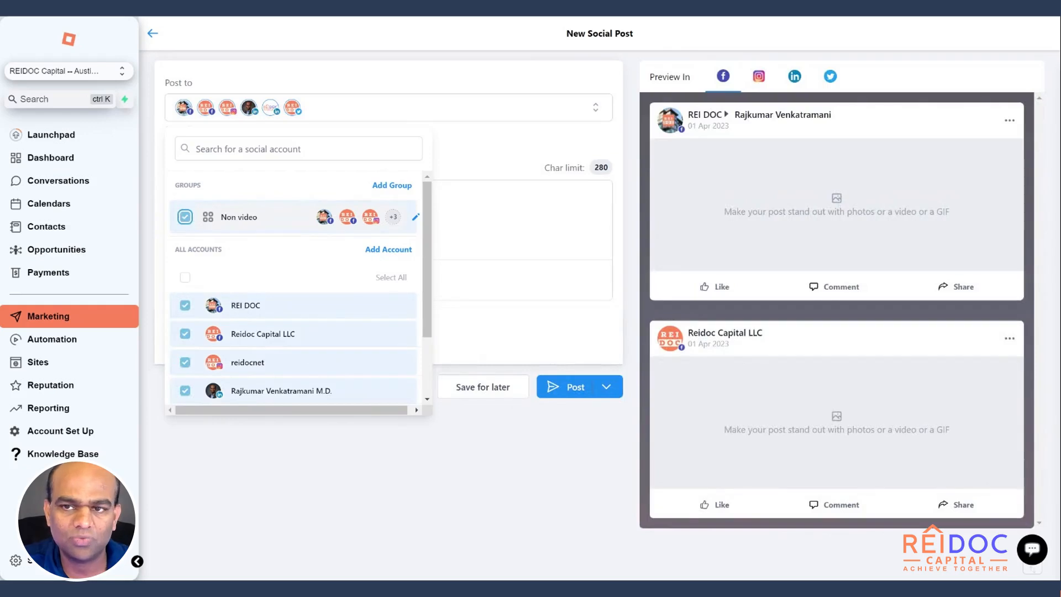
click(513, 459)
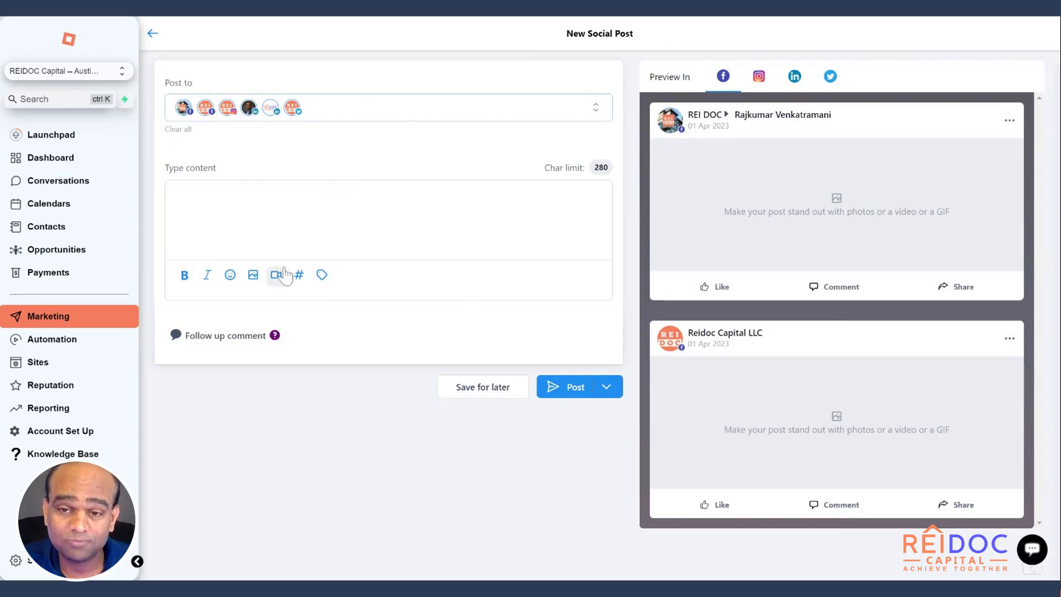
Step: Attach the Blue Pink Rose image from the media library and preview the post for Facebook, Instagram, LinkedIn and Twitter
click(254, 278)
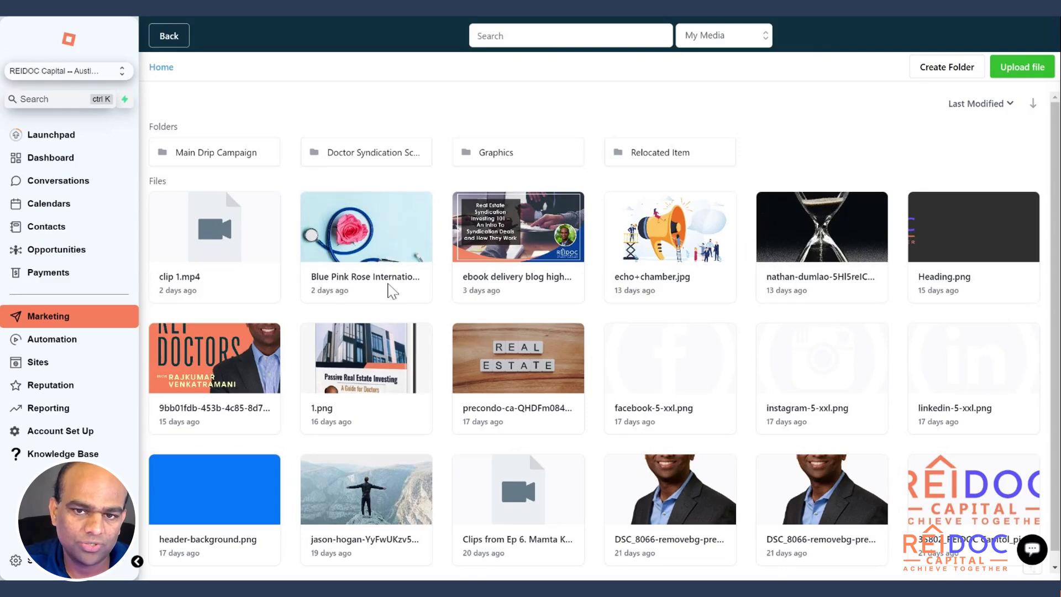
click(392, 243)
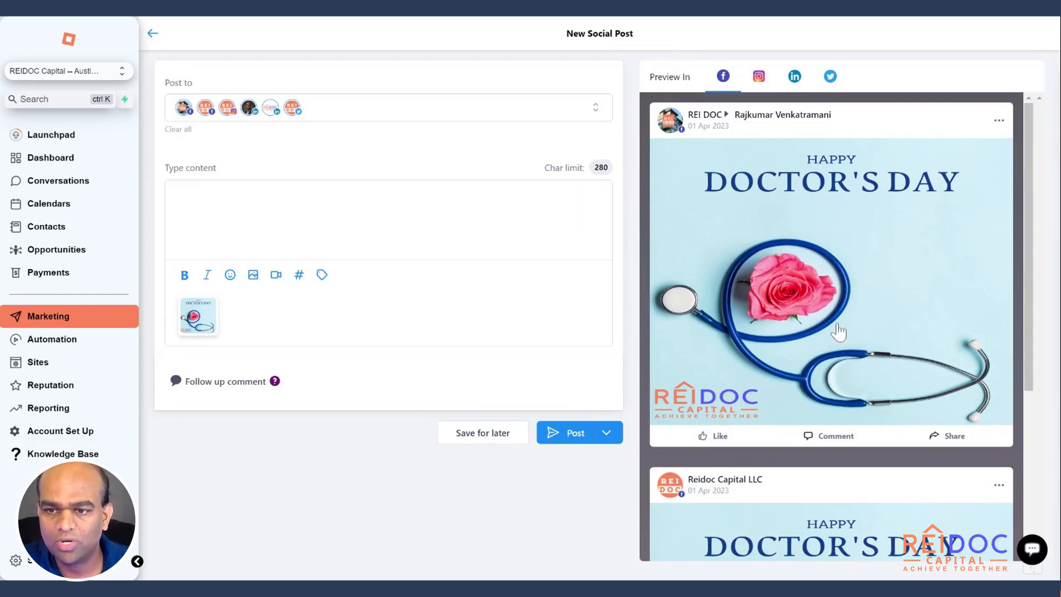
scroll(838, 333, down, 5)
scroll(785, 321, up, 5)
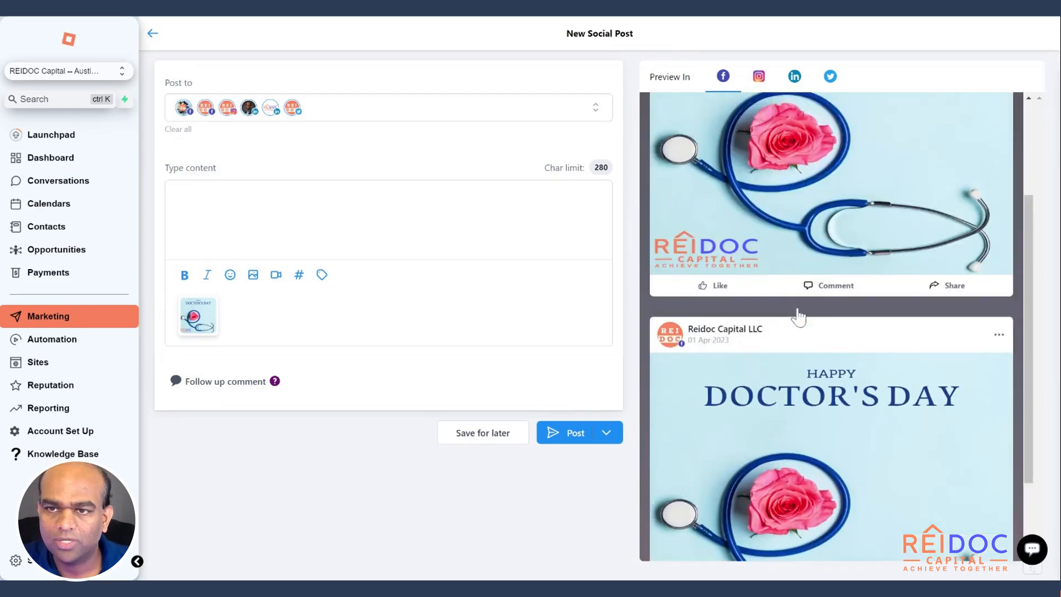
click(758, 79)
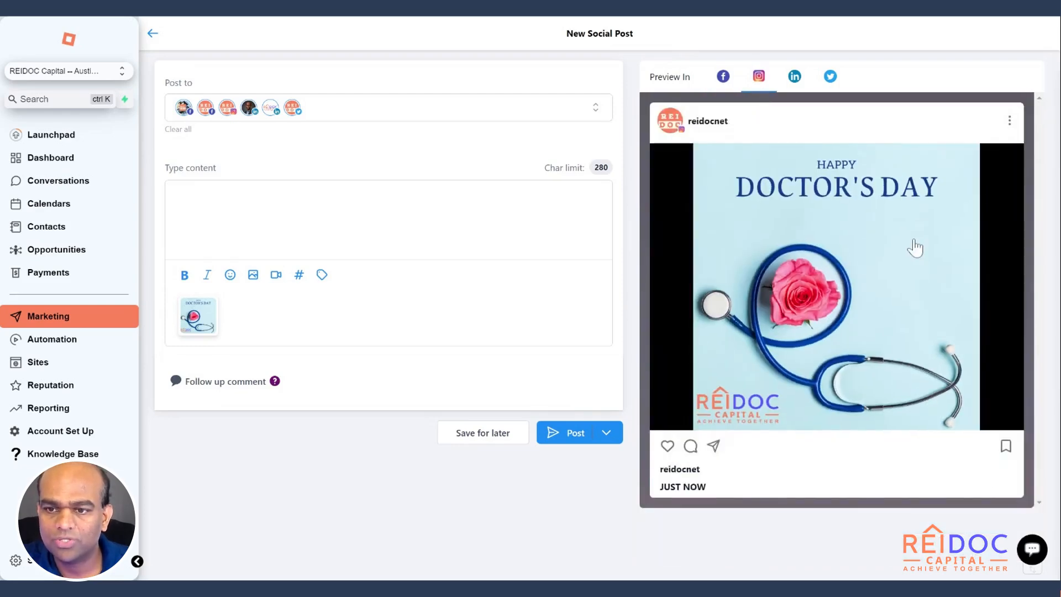
click(794, 75)
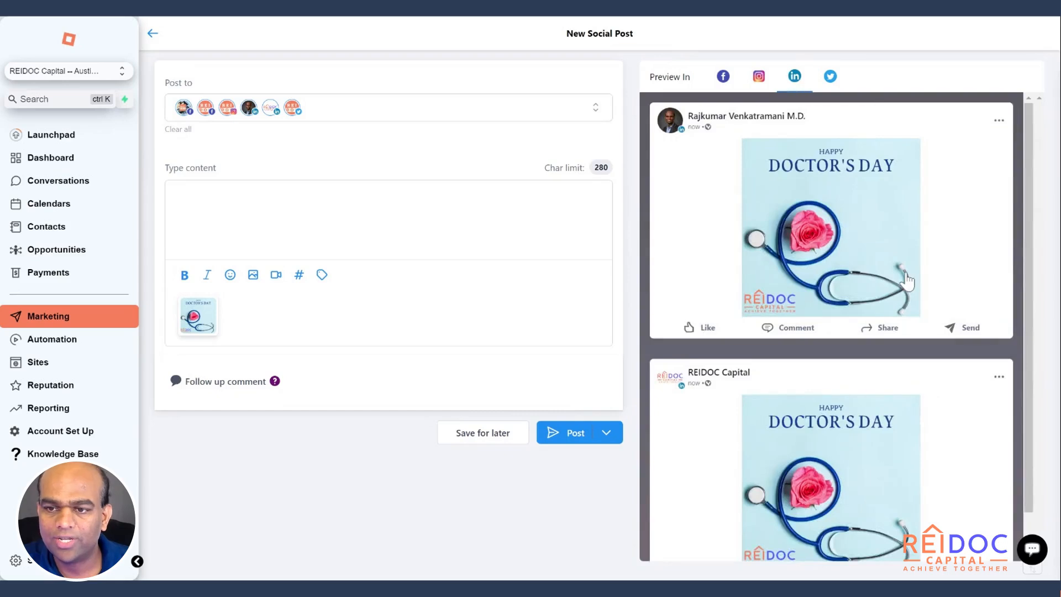
scroll(906, 282, down, 1)
scroll(906, 282, up, 1)
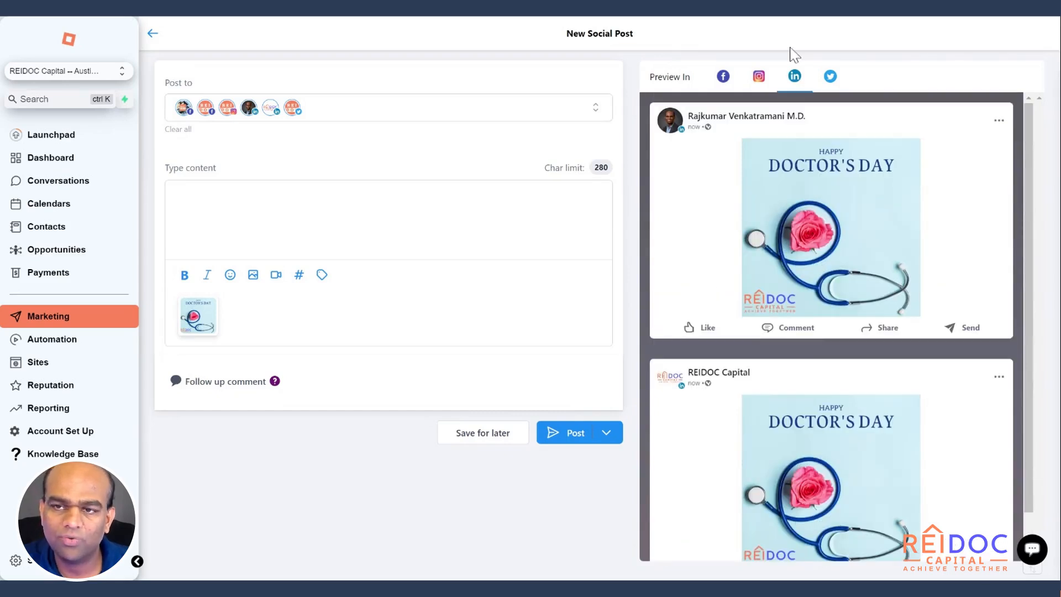
click(830, 76)
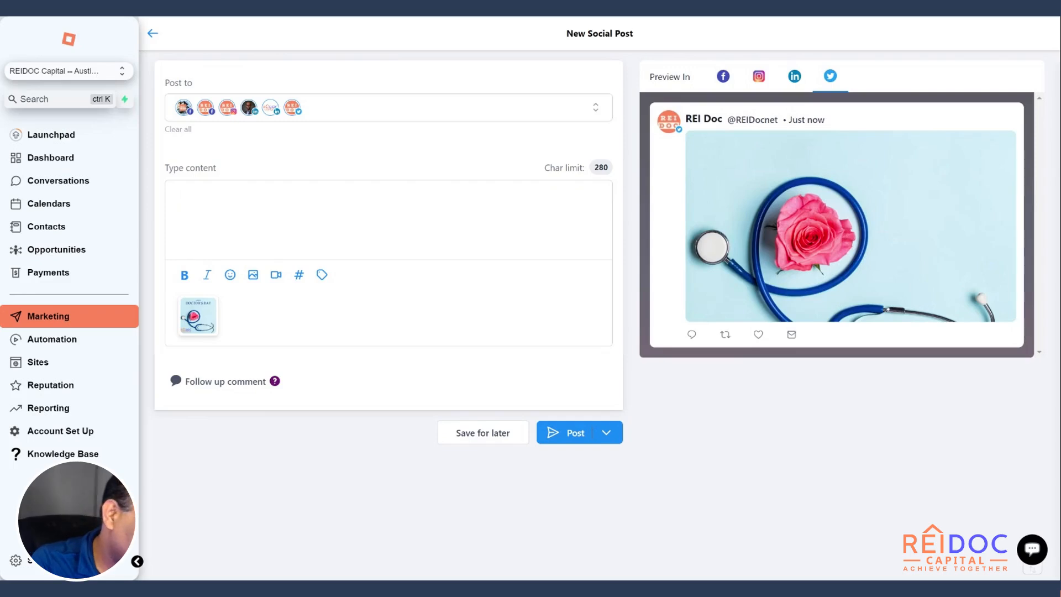
Step: Enter "Happy doctors day!" as the post content and append the saved Main hashtags on a new line
text(Happy doct)
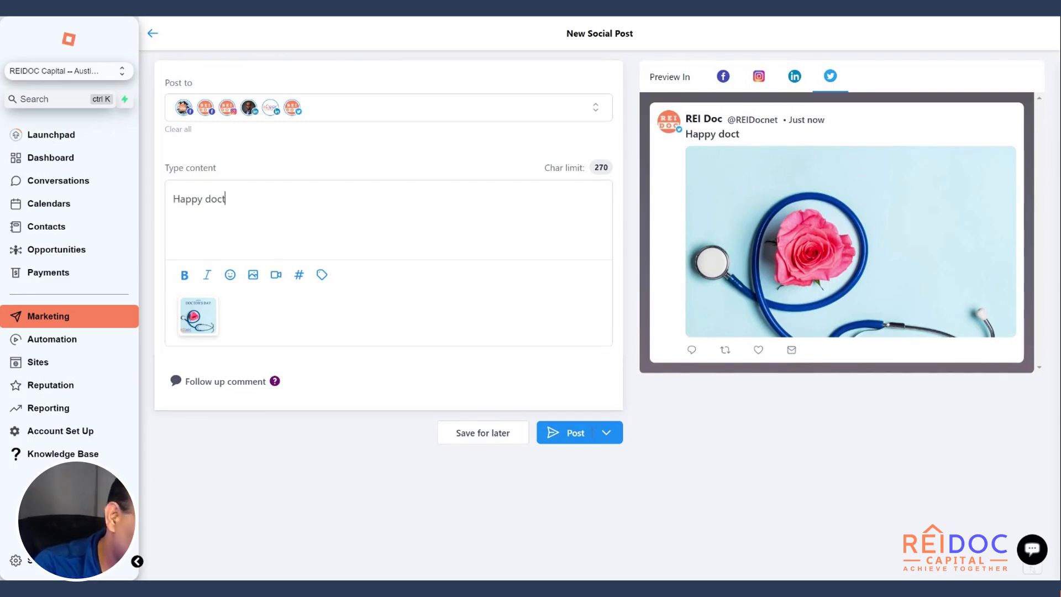
text(ors day!)
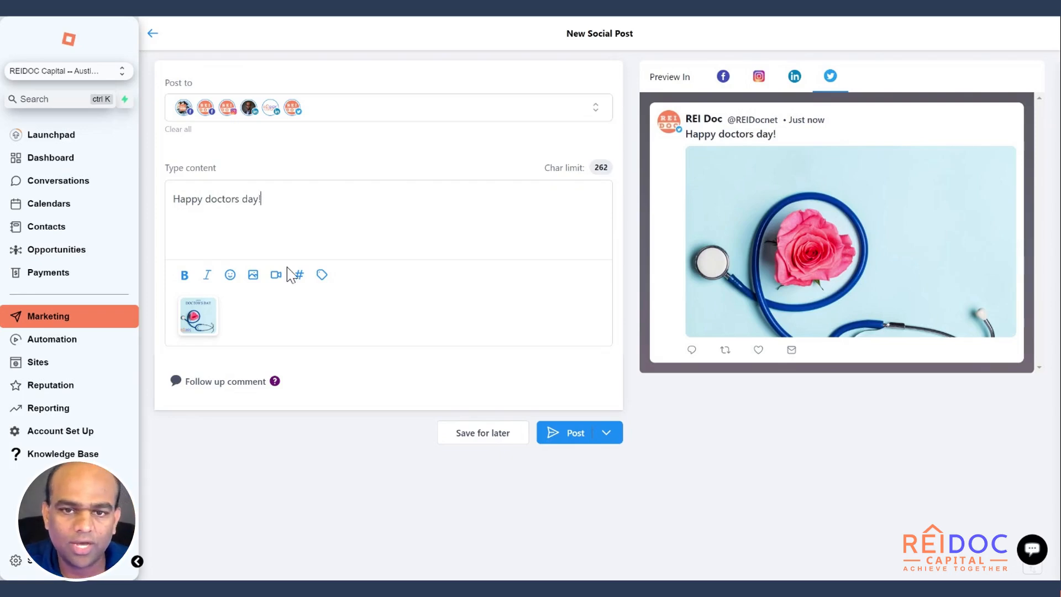
click(299, 277)
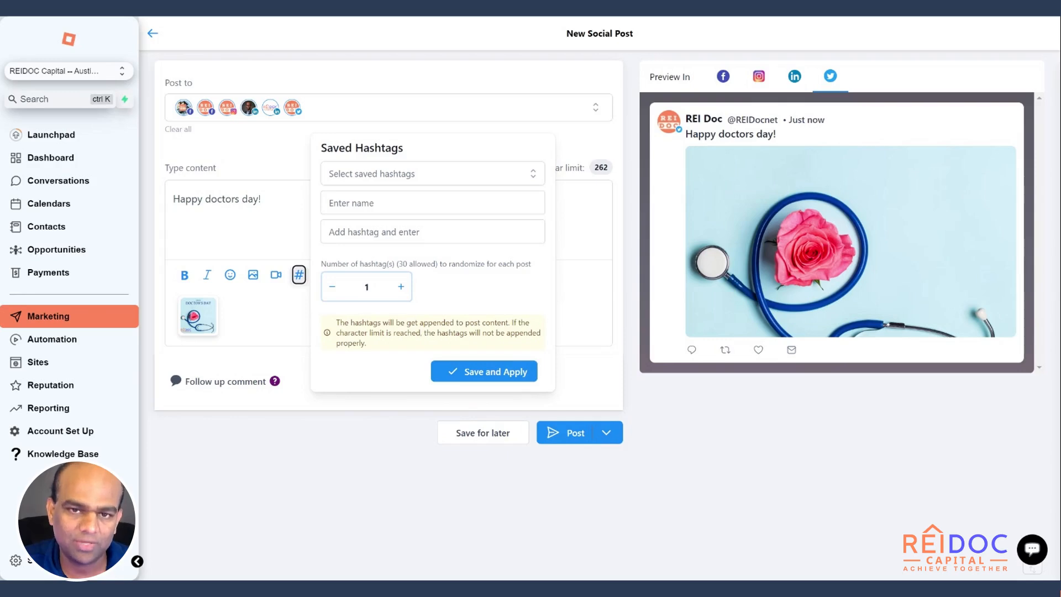
click(473, 177)
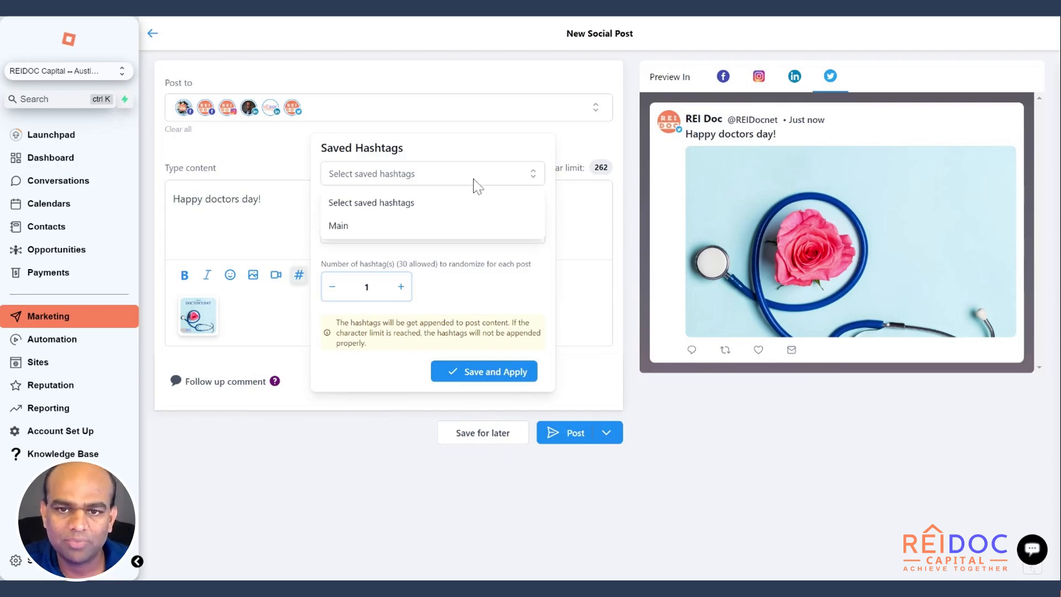
click(427, 235)
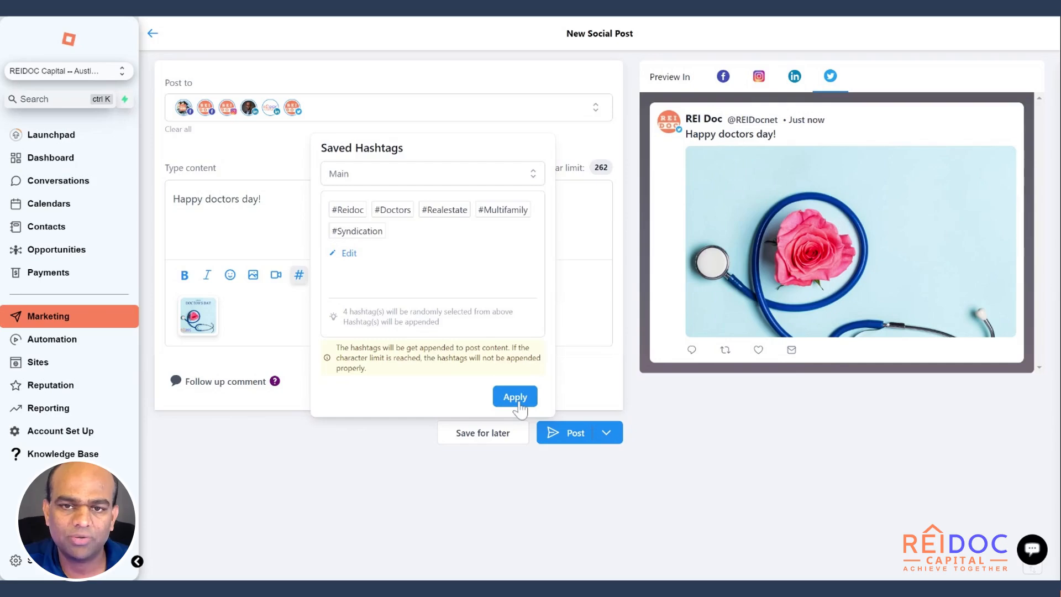
click(515, 397)
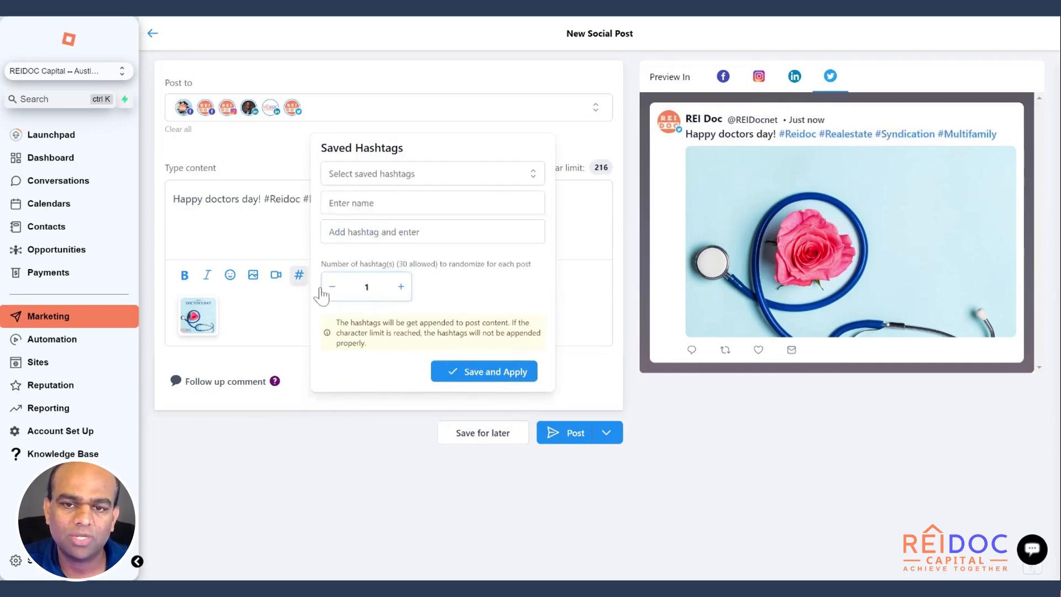
click(299, 274)
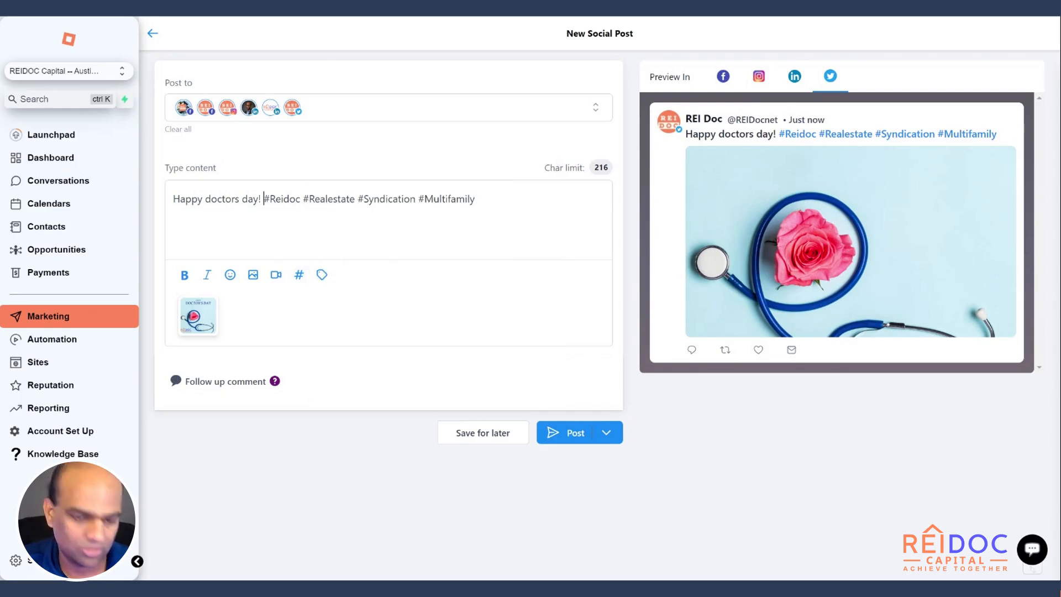
key(Return)
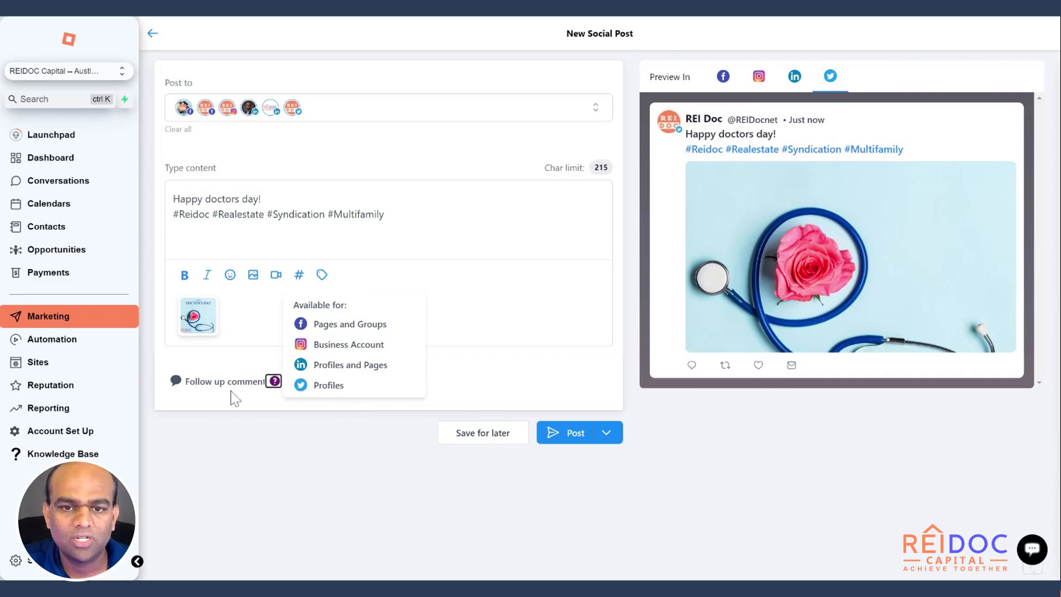
Step: Add a follow-up comment to the post reading "Download my ebook on passive investing for physicians"
click(229, 387)
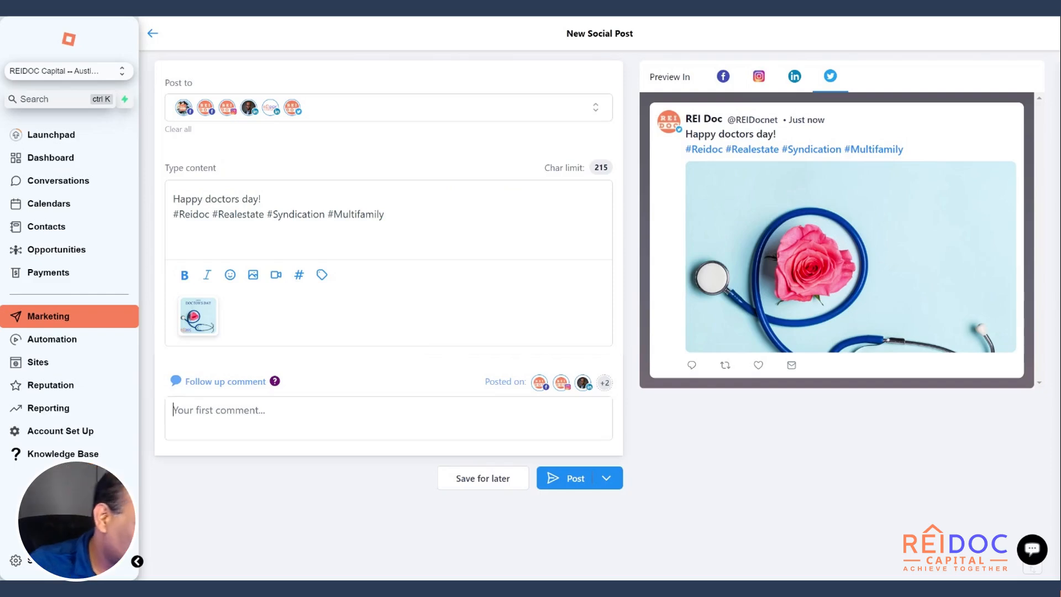
text(Do)
key(BackSpace)
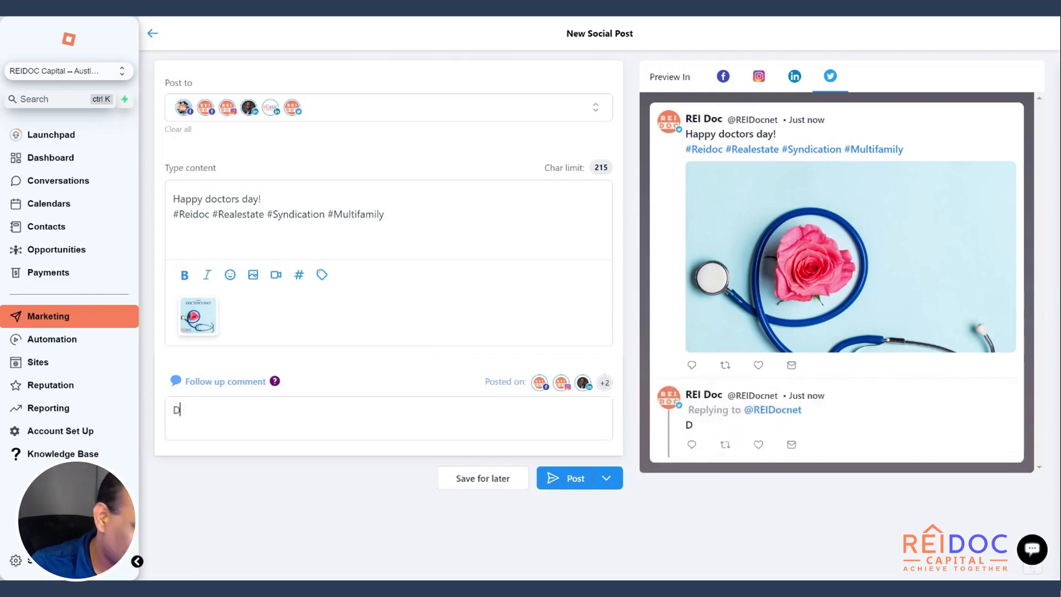
text(ownload my )
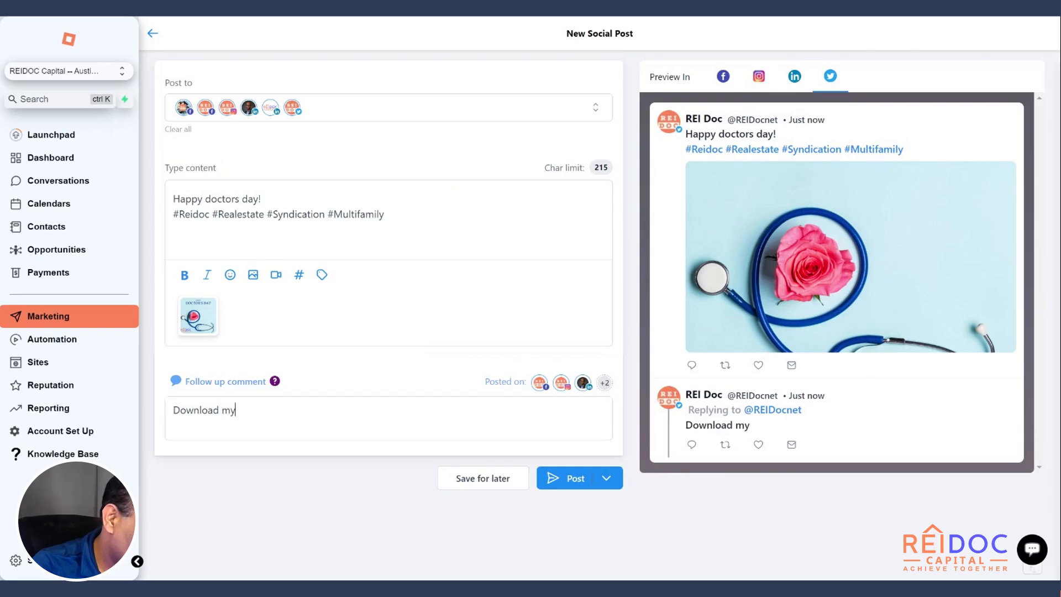
text(e)
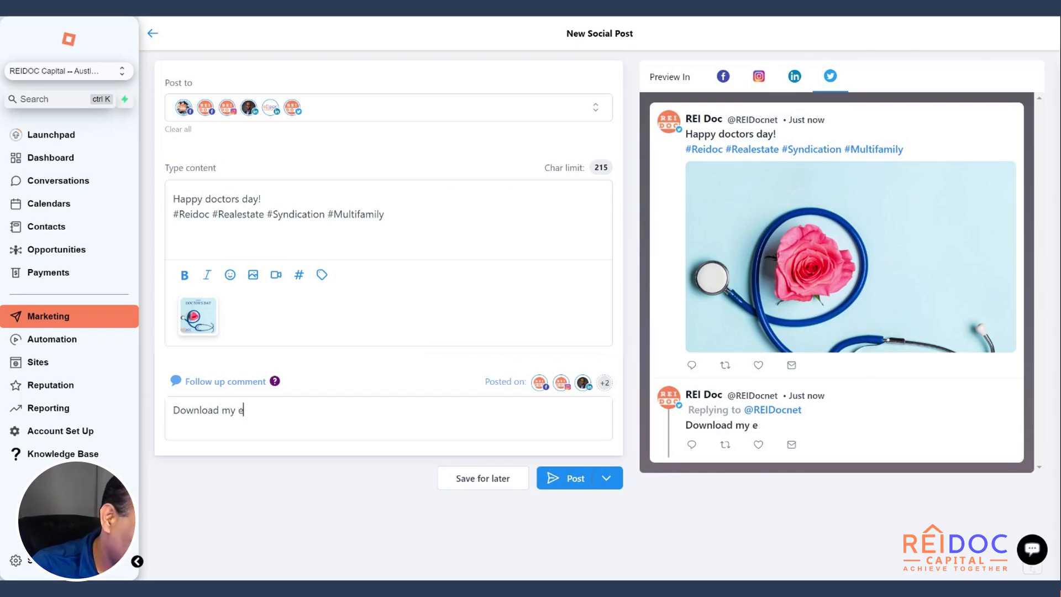
text(book on pass)
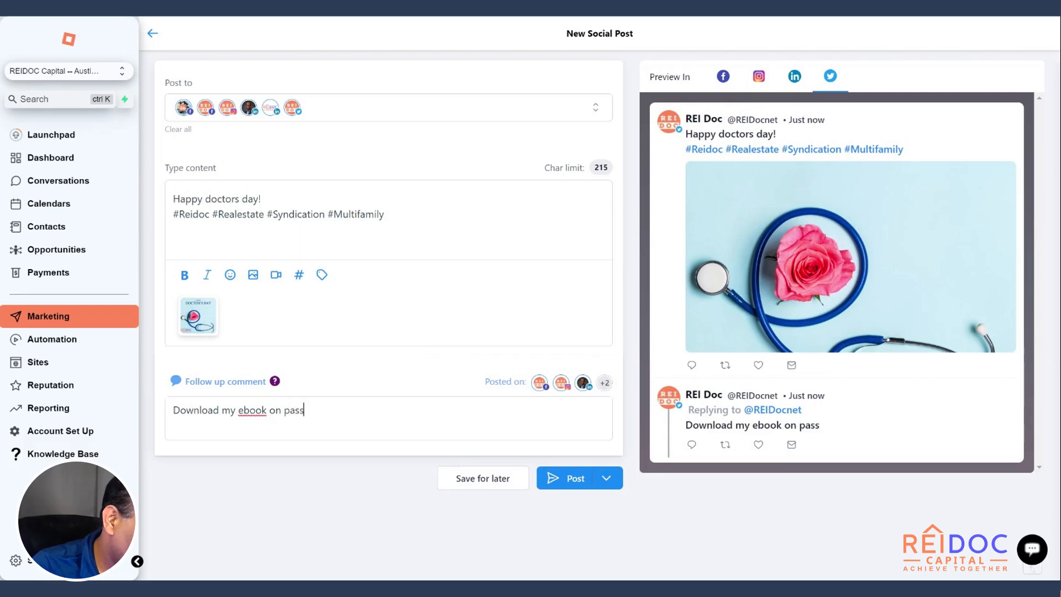
text(ive investing)
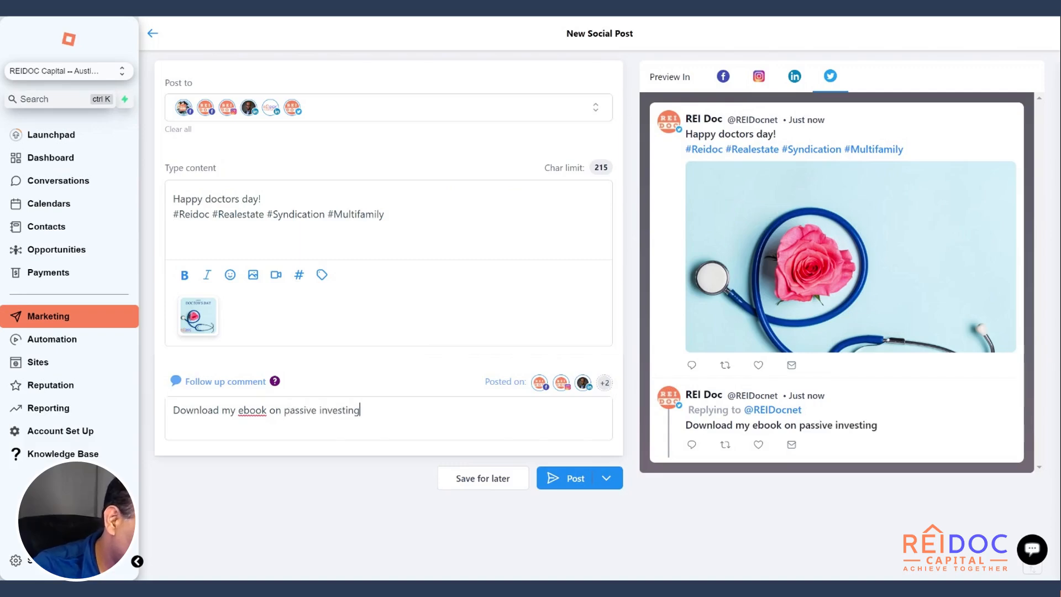
text( fro physicians)
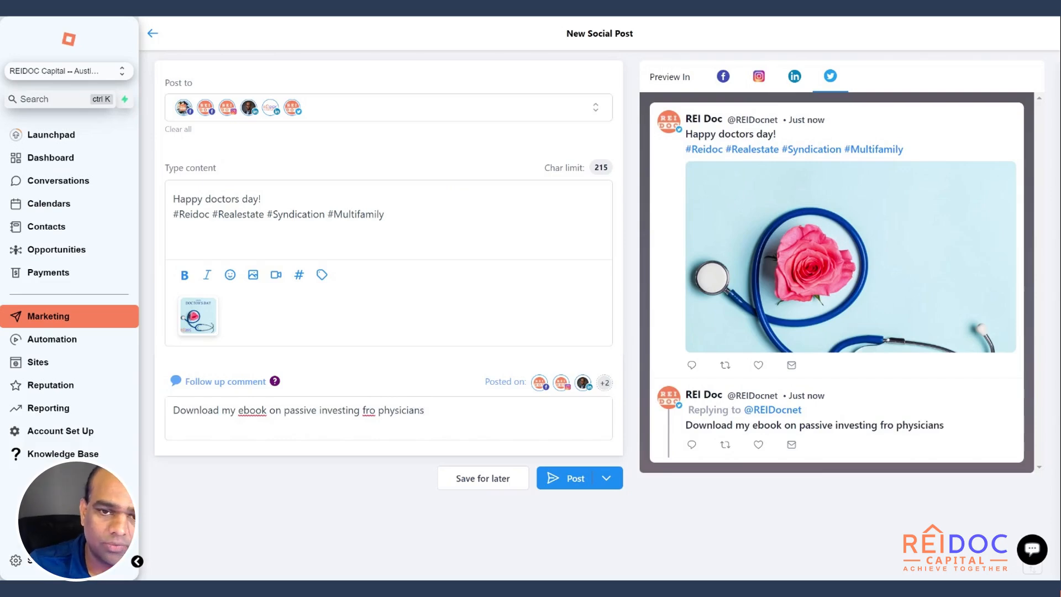
key(BackSpace)
key(BackSpace)
text(or)
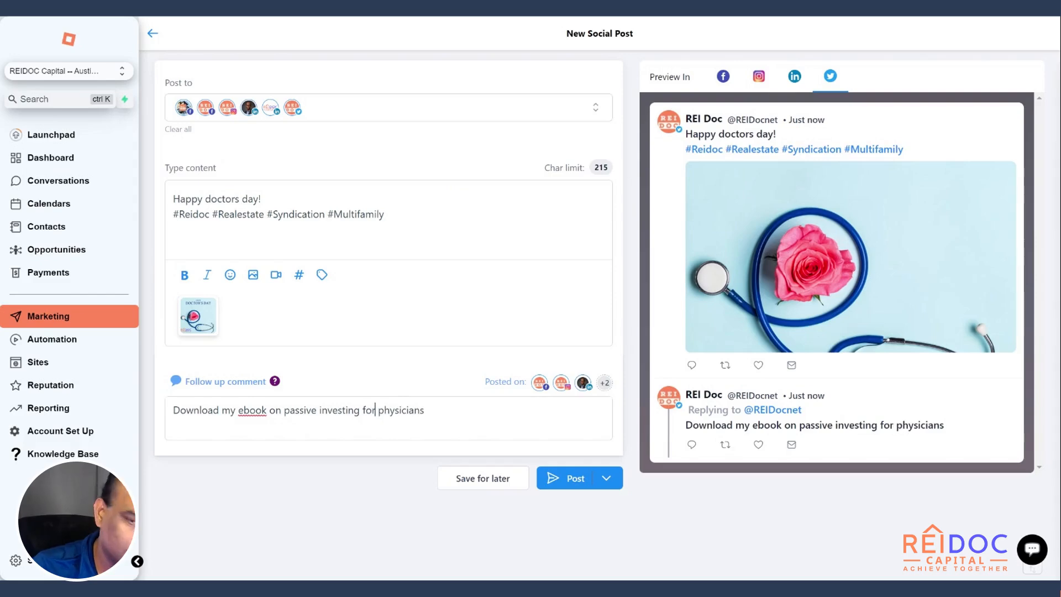
text( physicians )
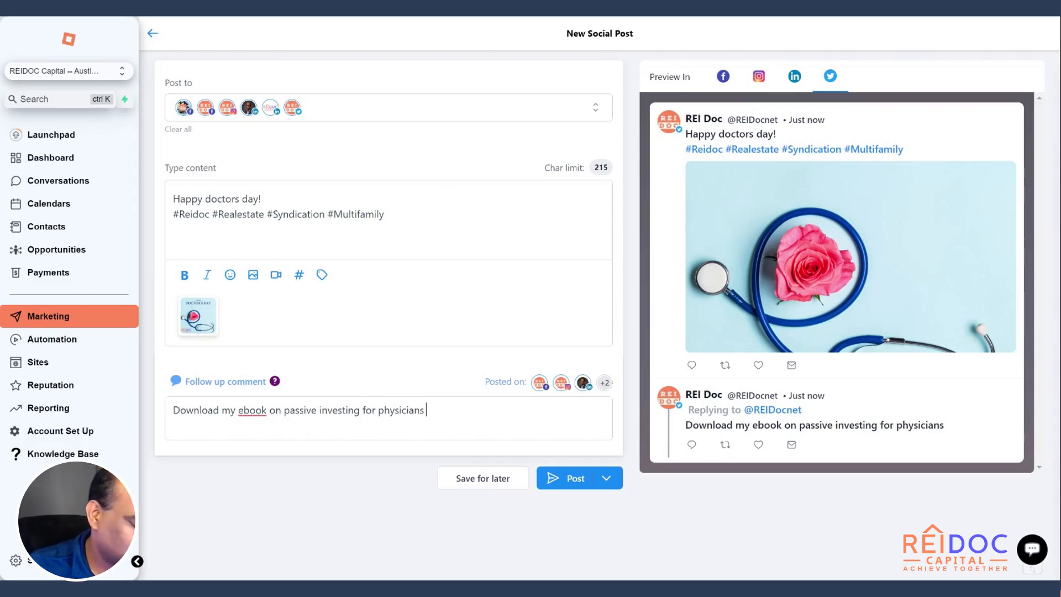
text(www)
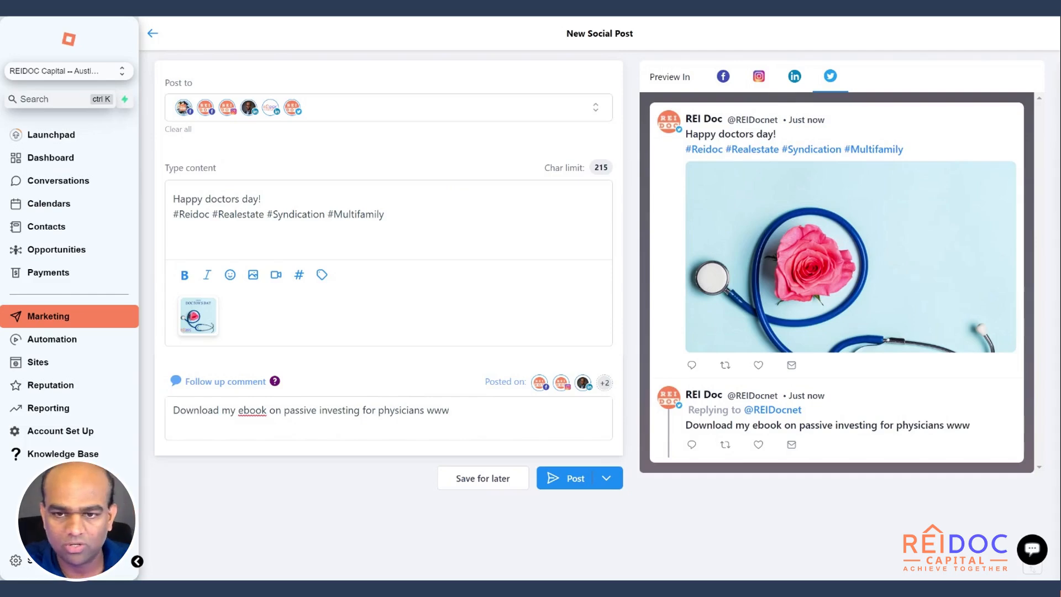
text(.)
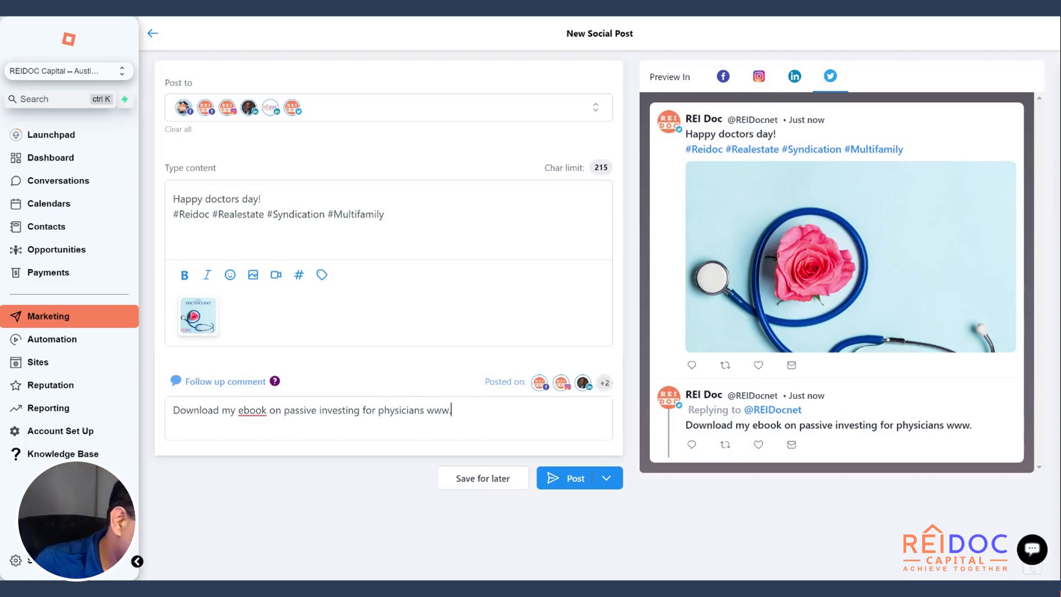
text(reidocca)
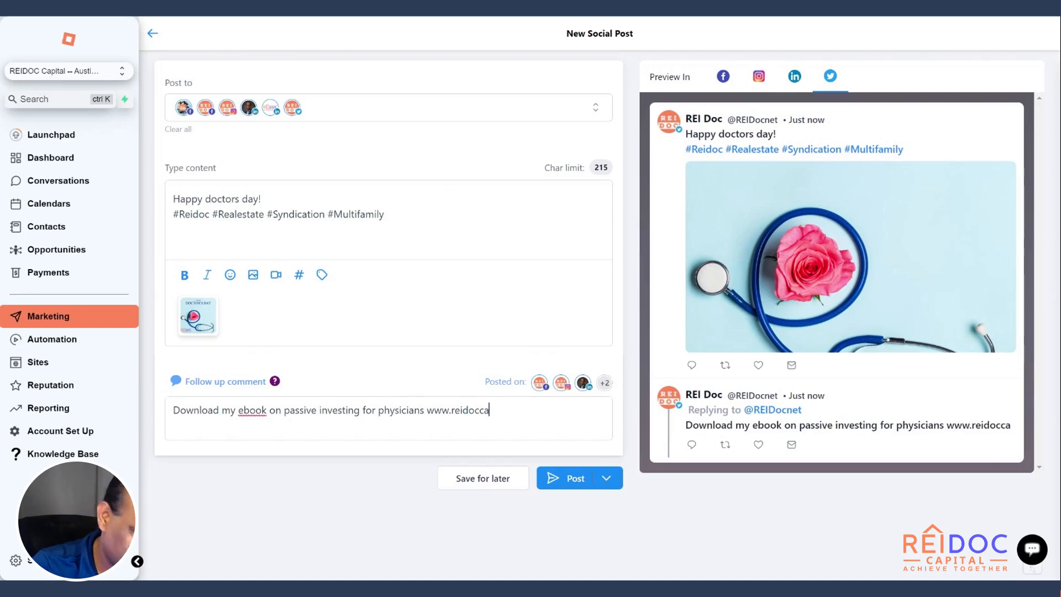
text(pital.co)
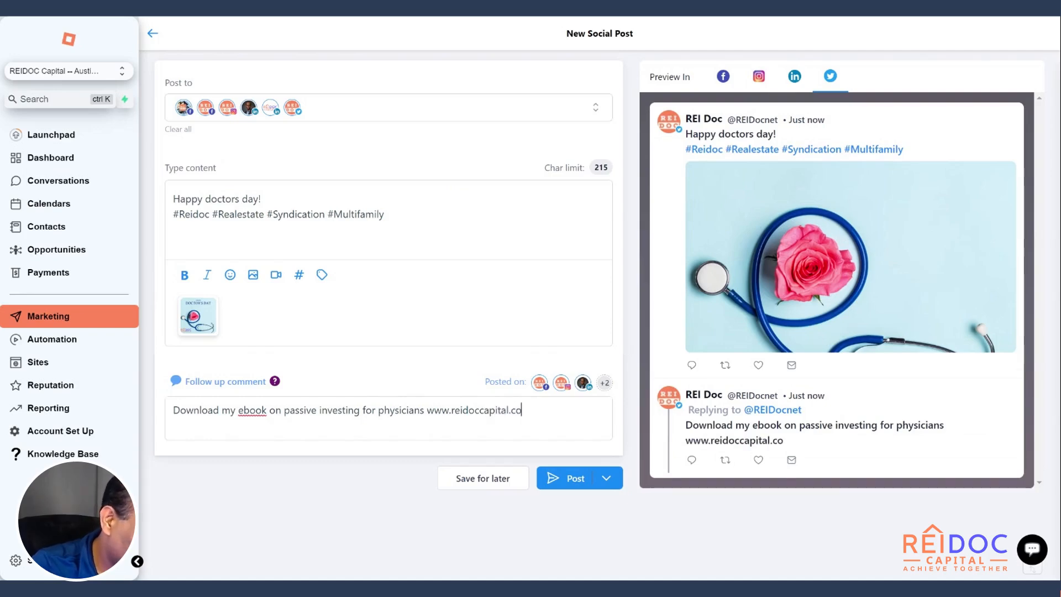
text(m/e-book)
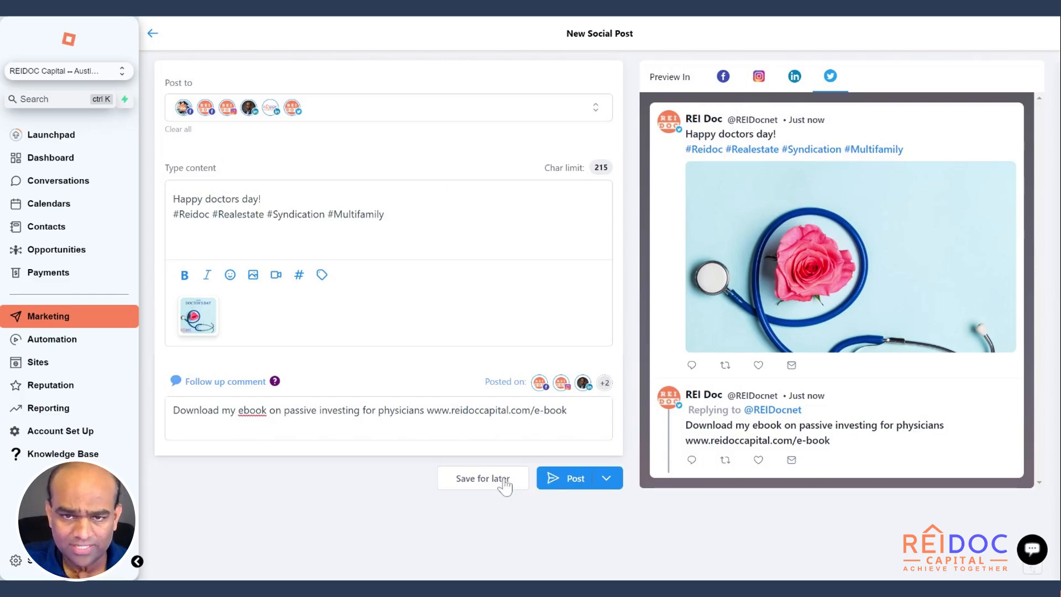
Step: Check the available publishing options for the post, and delete the post permanently instead of sending it
click(608, 482)
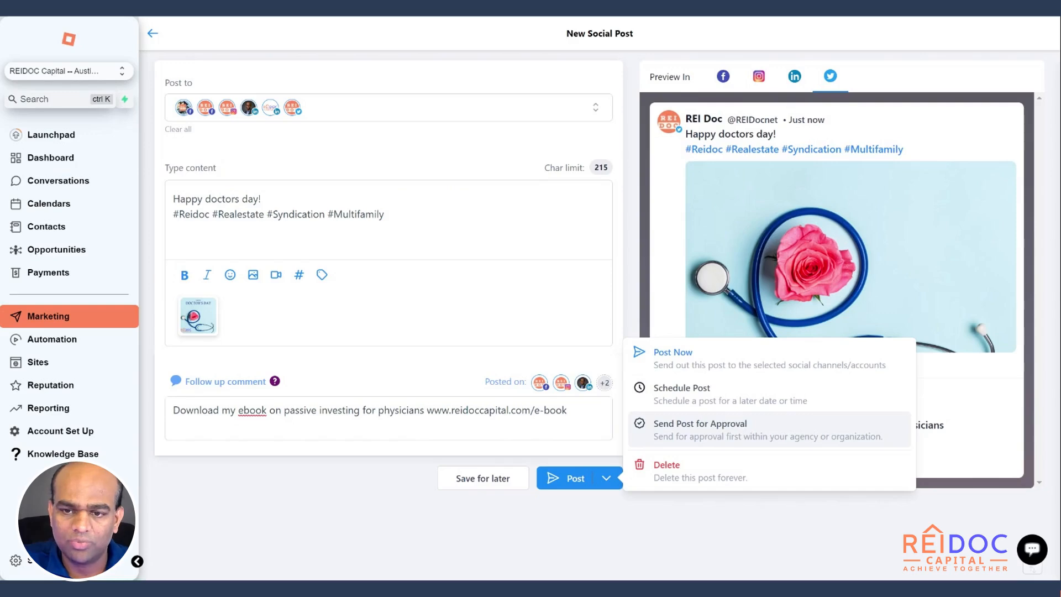
click(715, 559)
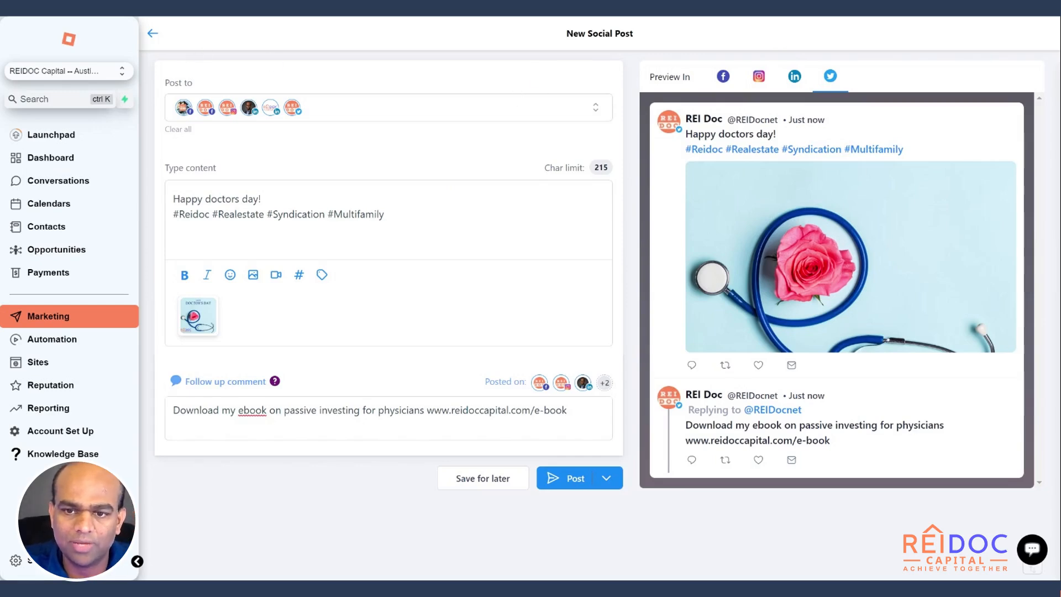
click(606, 486)
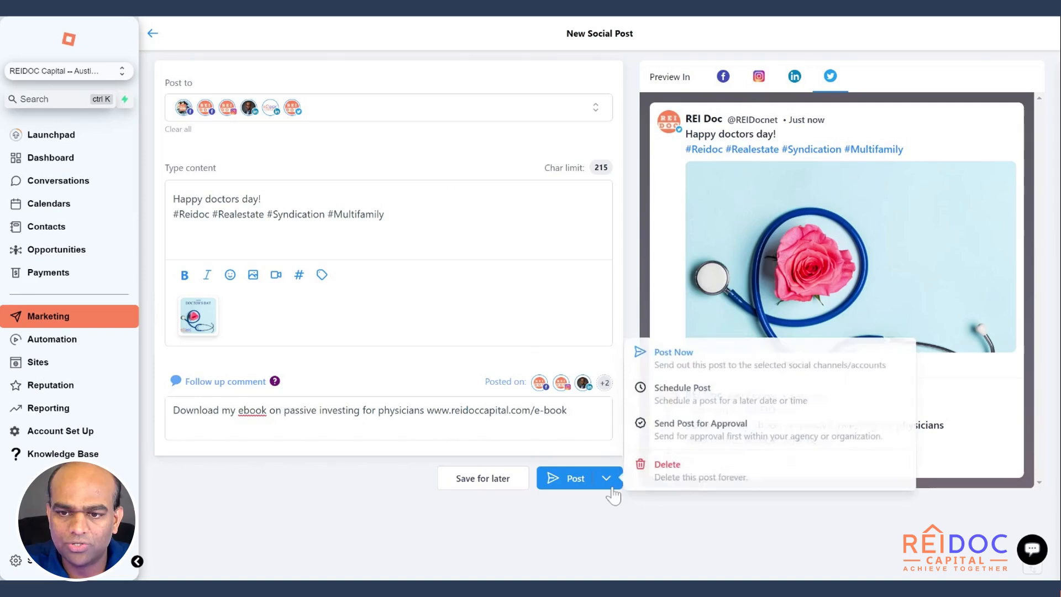
click(664, 474)
click(724, 334)
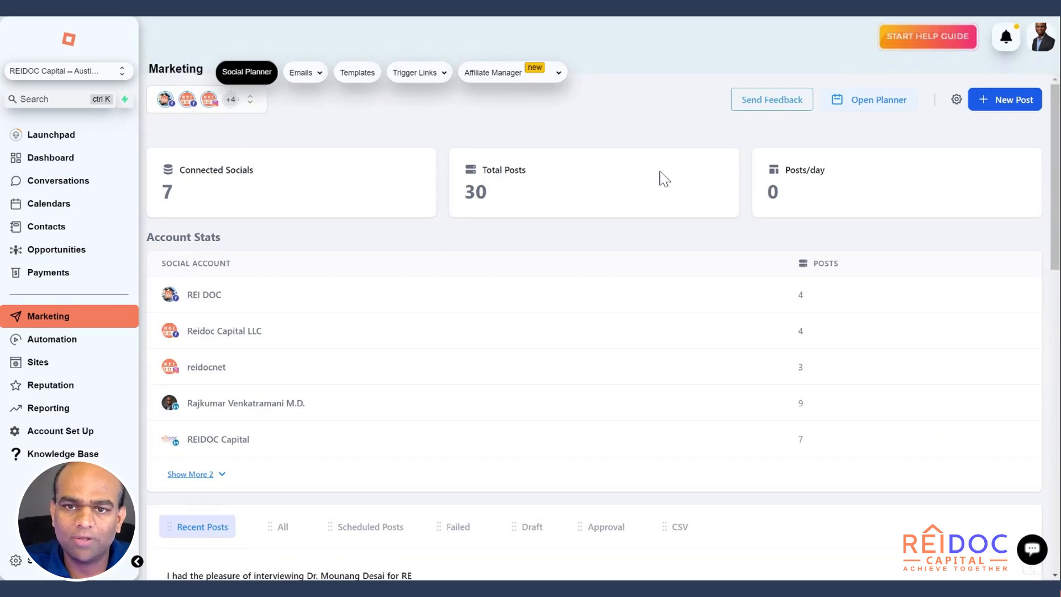
Step: Examine the published entries under Recent Posts and the actions available for the newest one
scroll(635, 315, down, 6)
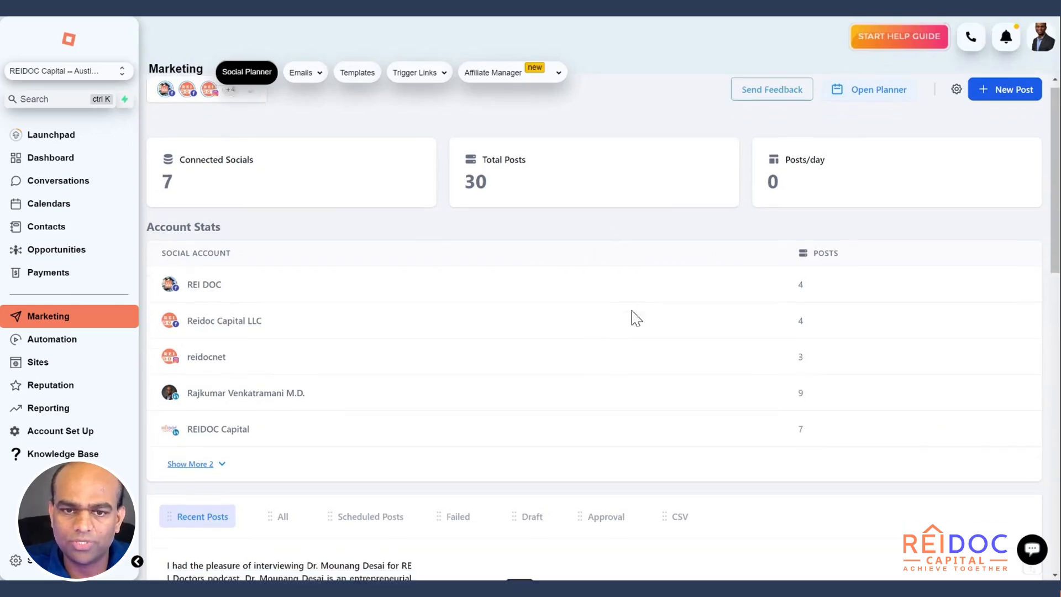
scroll(457, 333, down, 10)
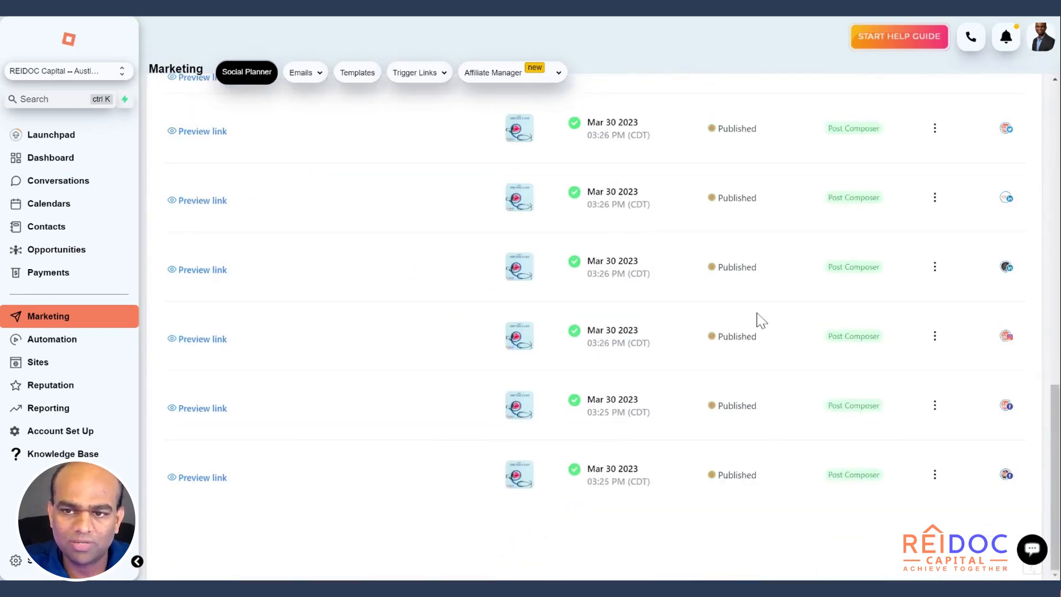
scroll(787, 320, up, 5)
scroll(789, 317, up, 8)
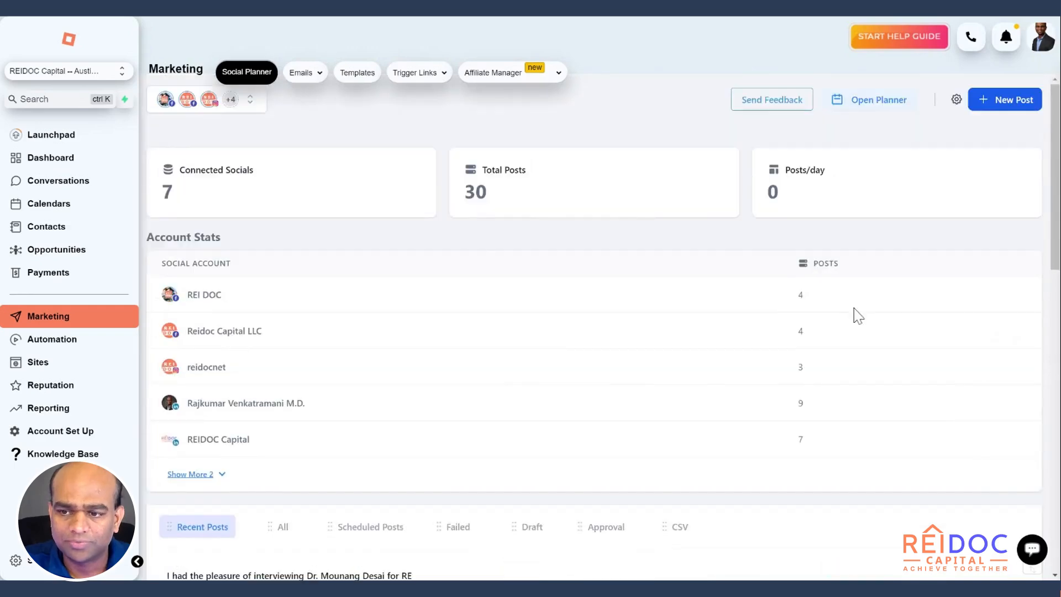
scroll(858, 315, down, 5)
click(935, 285)
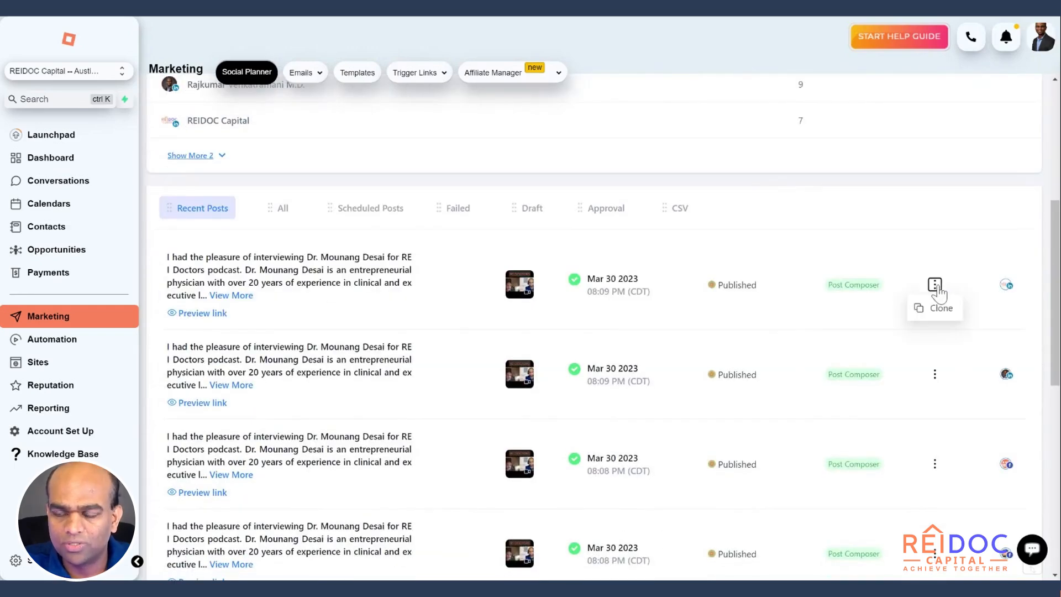
click(864, 321)
scroll(862, 321, up, 5)
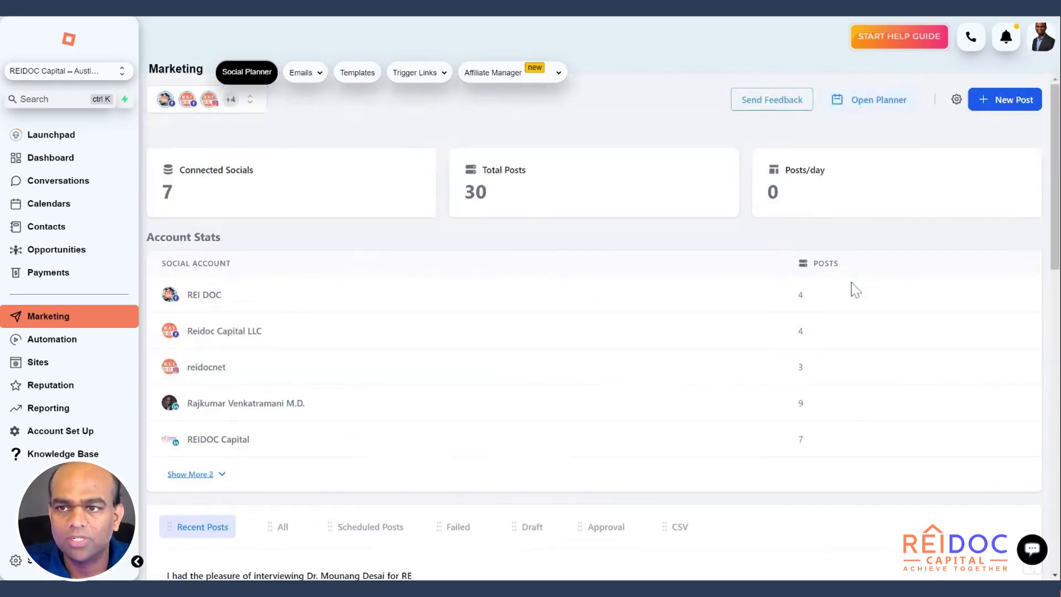
Step: Open the social planner calendar and look through all posts listed for March 30, 2023
click(894, 104)
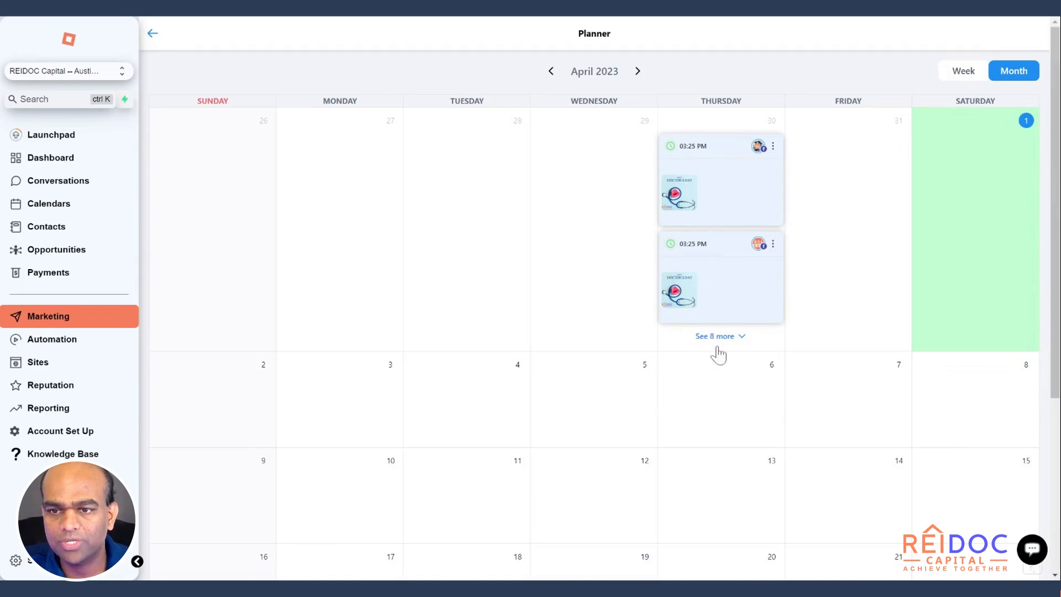
click(742, 338)
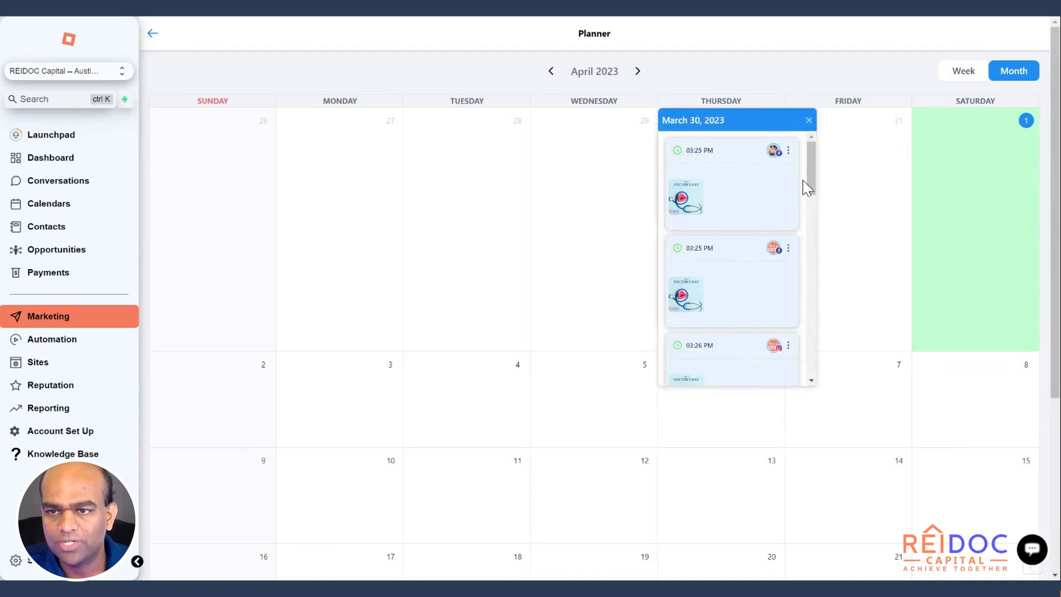
drag(808, 188, 824, 353)
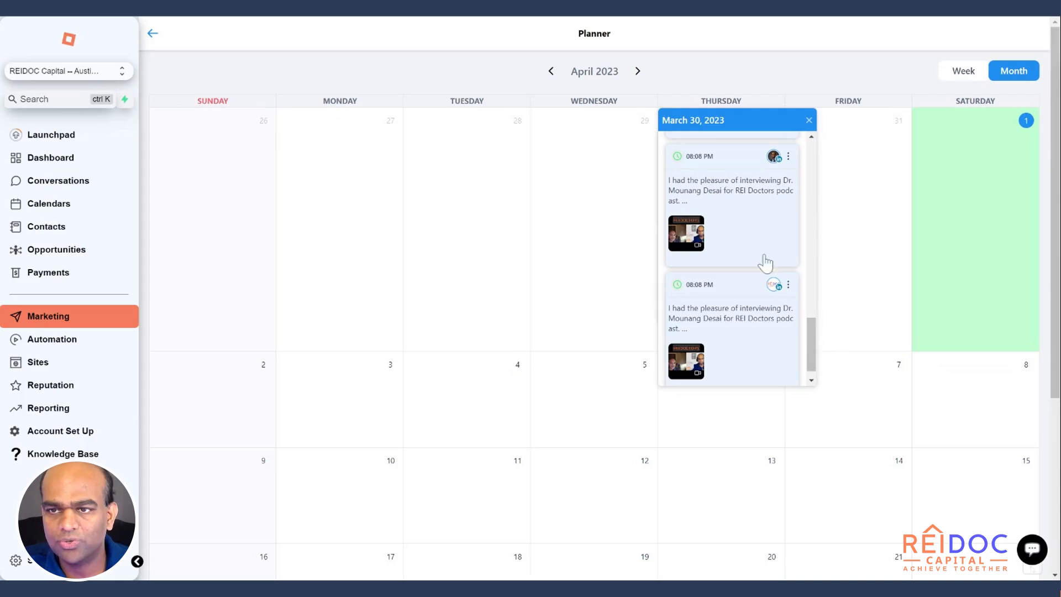
click(752, 68)
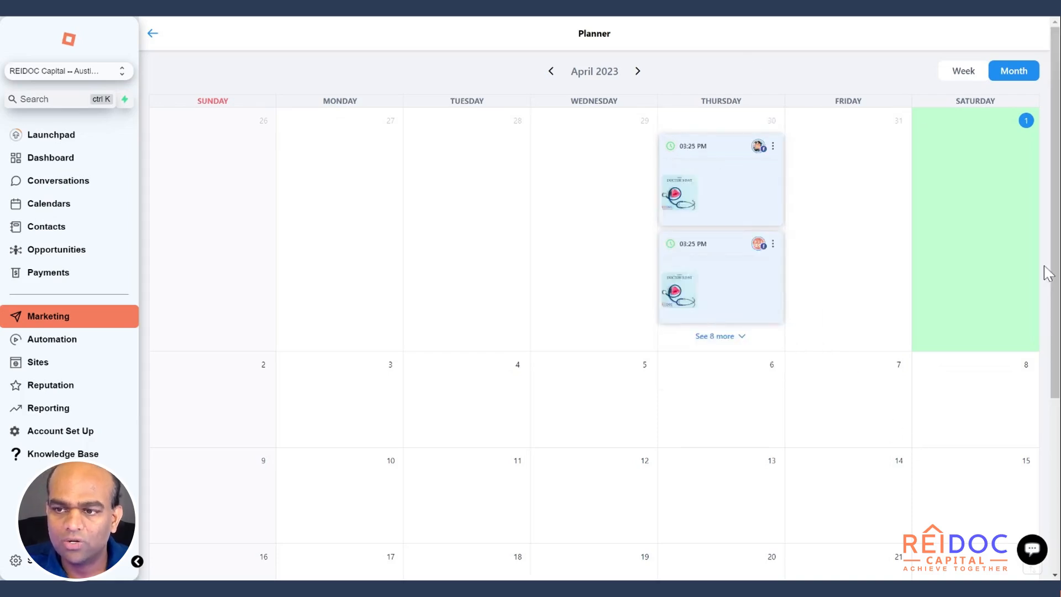
Step: Start a new social post from May 3, 2023 in the planner and return to the calendar without composing it
click(638, 71)
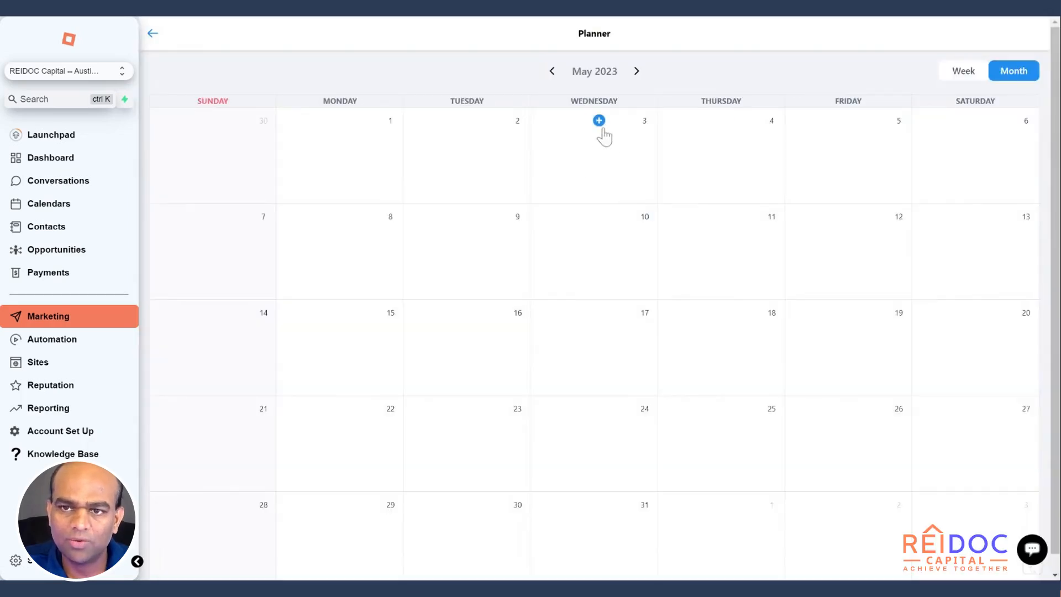
click(599, 121)
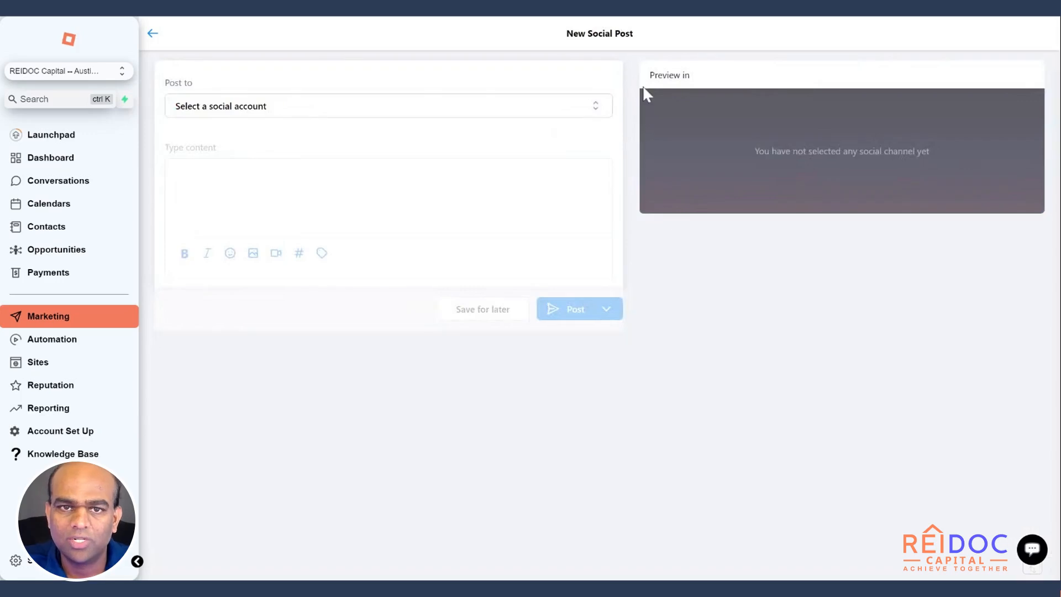
click(152, 33)
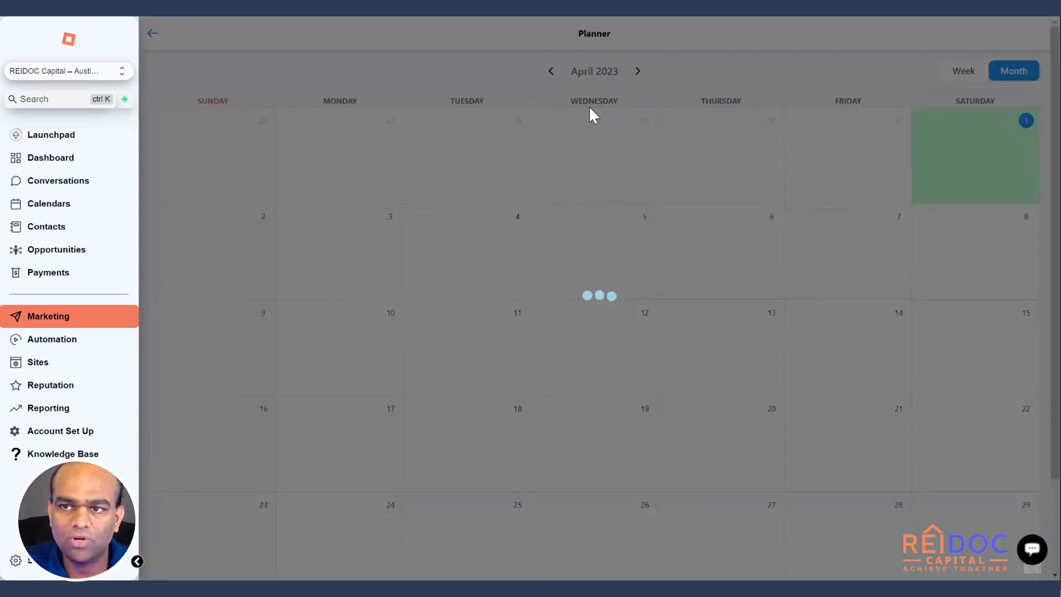
Step: Advance the planner's month view to July 2023
double_click(637, 71)
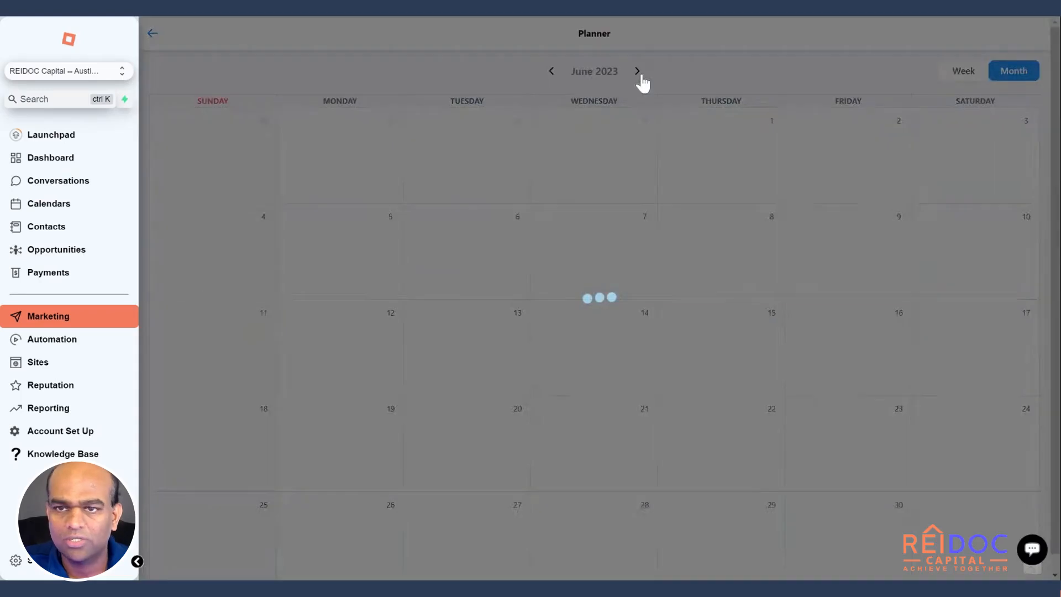
click(638, 72)
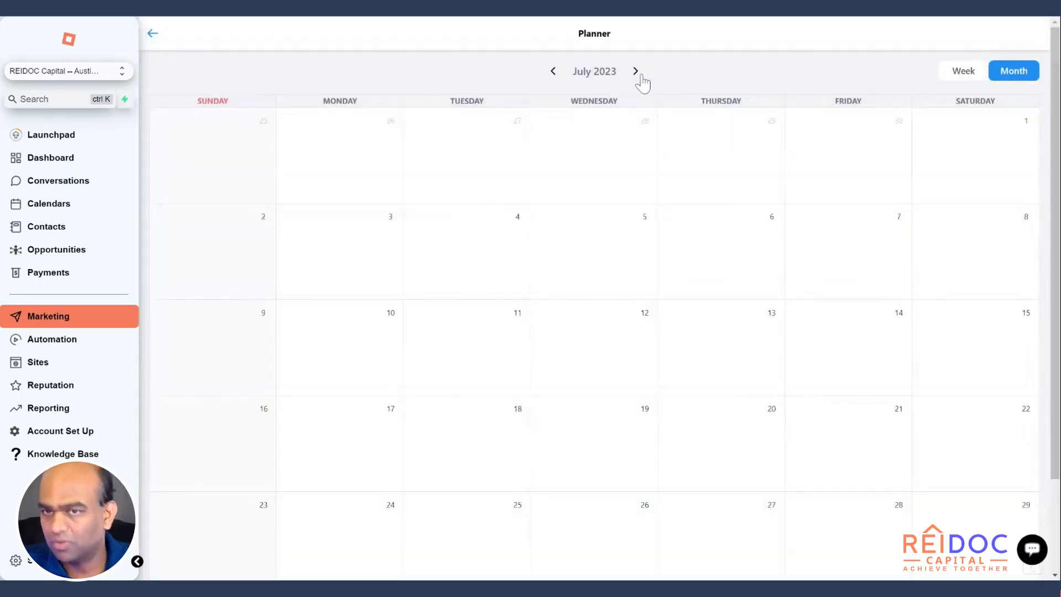